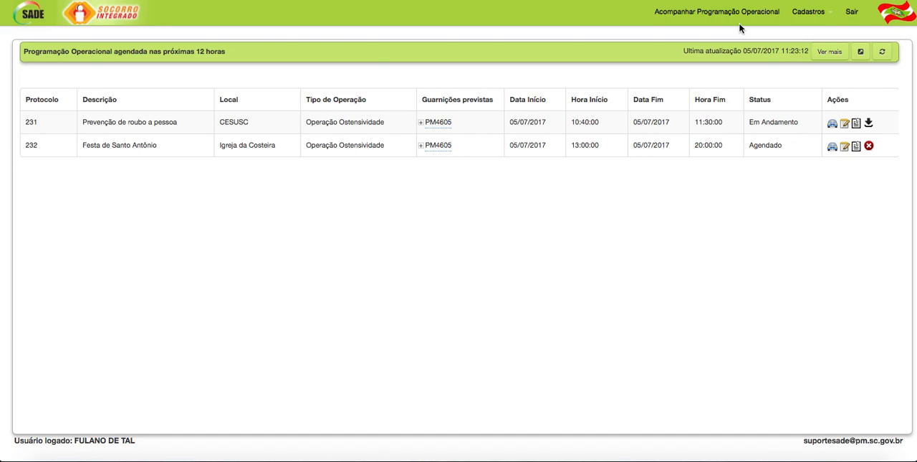
- Start a new Local de Programação Operacional record
{"action": "left_click", "coordinate": [716, 15]}
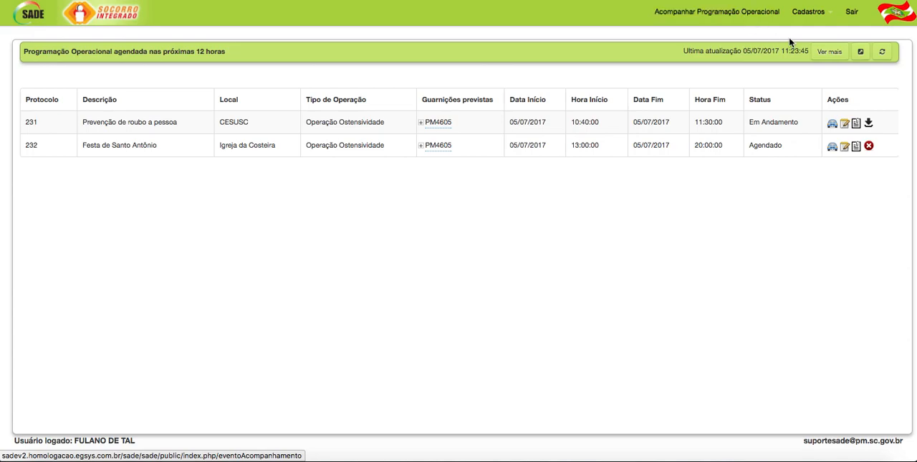
{"action": "left_click", "coordinate": [829, 15]}
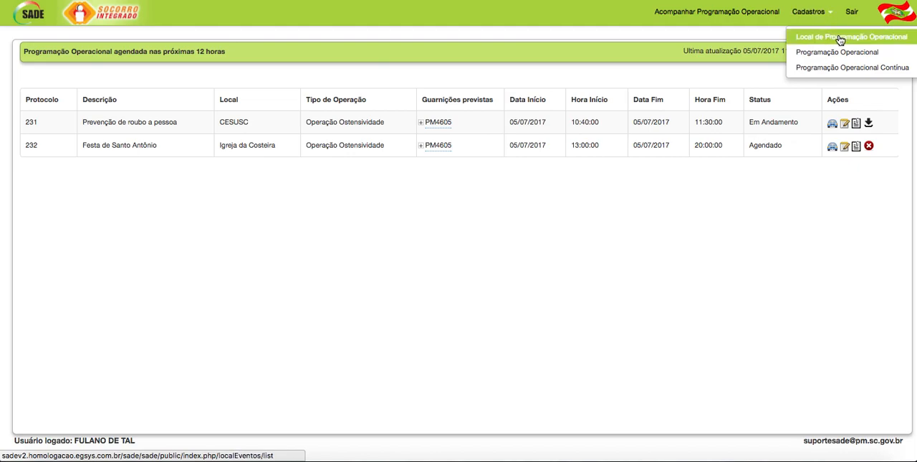
{"action": "left_click", "coordinate": [834, 36]}
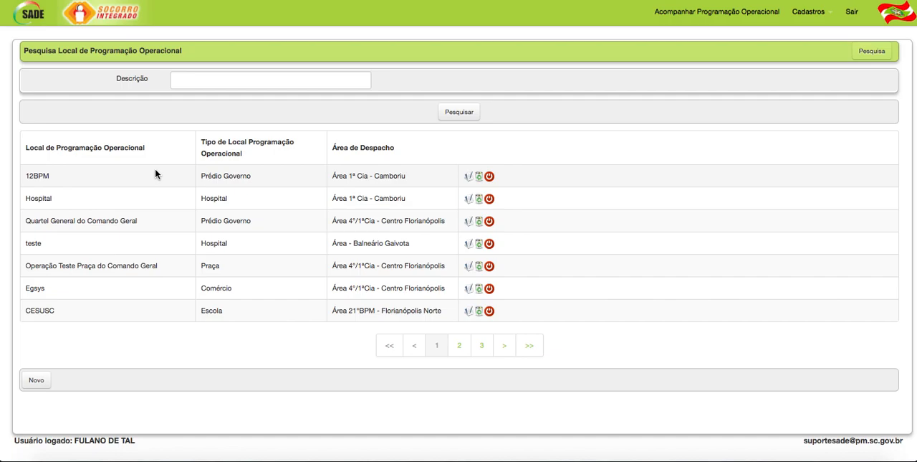
{"action": "left_click", "coordinate": [35, 381]}
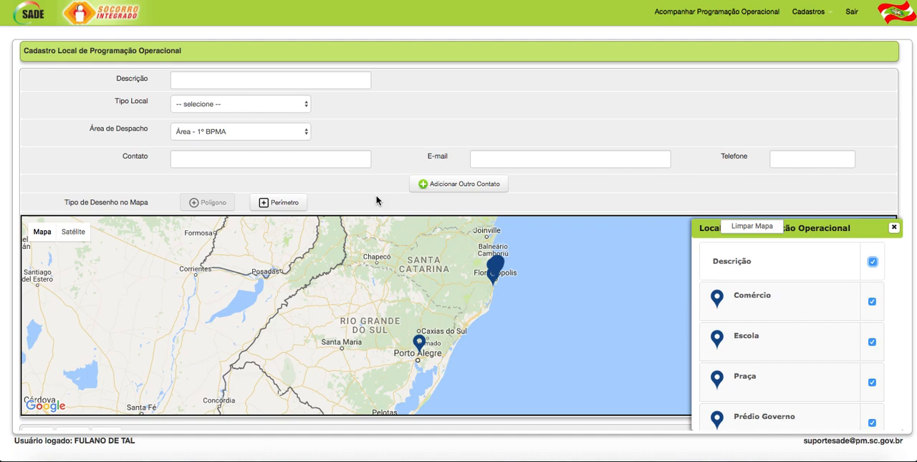
- Hide all location types on the map and close the Local de Programação Operacional list over it
{"action": "left_click", "coordinate": [873, 262]}
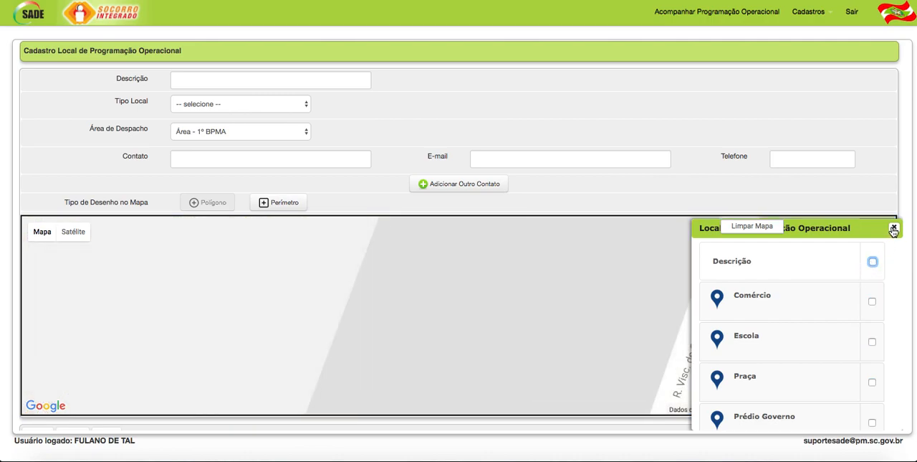
{"action": "left_click", "coordinate": [894, 227]}
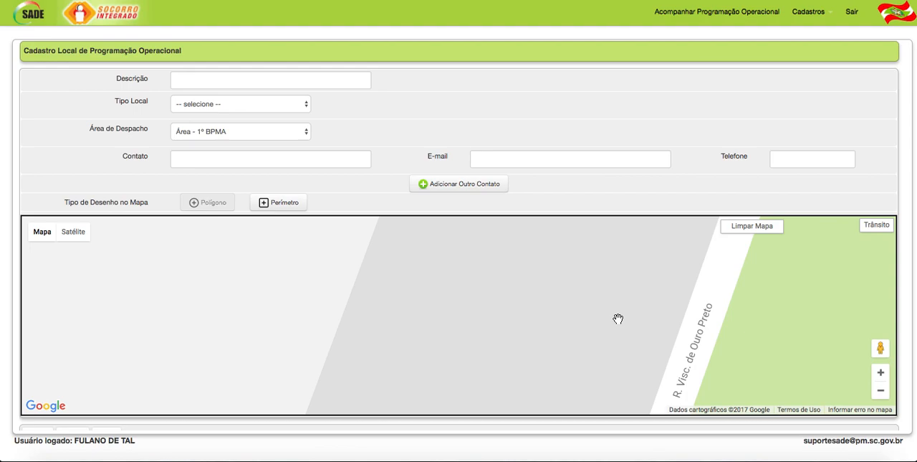
{"action": "scroll", "coordinate": [562, 317], "scroll_direction": "down", "scroll_amount": 2}
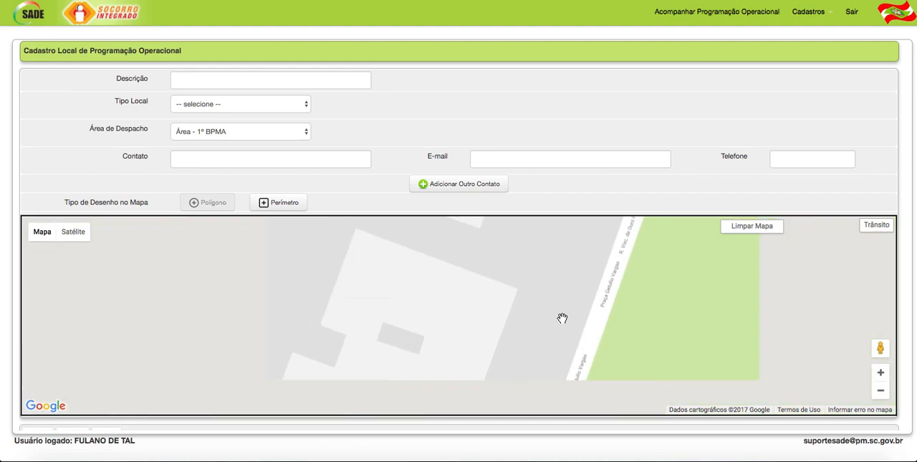
{"action": "scroll", "coordinate": [562, 317], "scroll_direction": "down", "scroll_amount": 2}
{"action": "left_click_drag", "start_coordinate": [539, 327], "coordinate": [550, 290]}
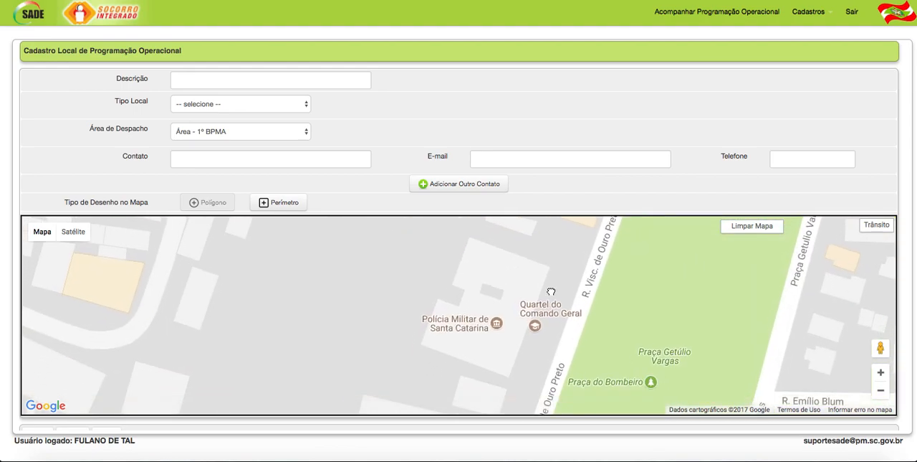
- Describe the location as Parque da Luz, with type Praça and dispatch area Área 4°/1ªCia - Centro Florianópolis
{"action": "left_click", "coordinate": [179, 78]}
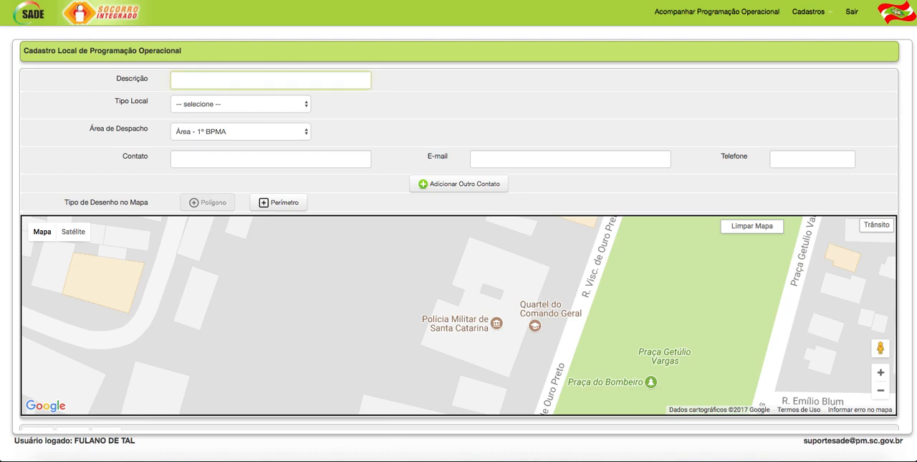
{"action": "type", "text": "Parque da Luz"}
{"action": "left_click", "coordinate": [195, 102]}
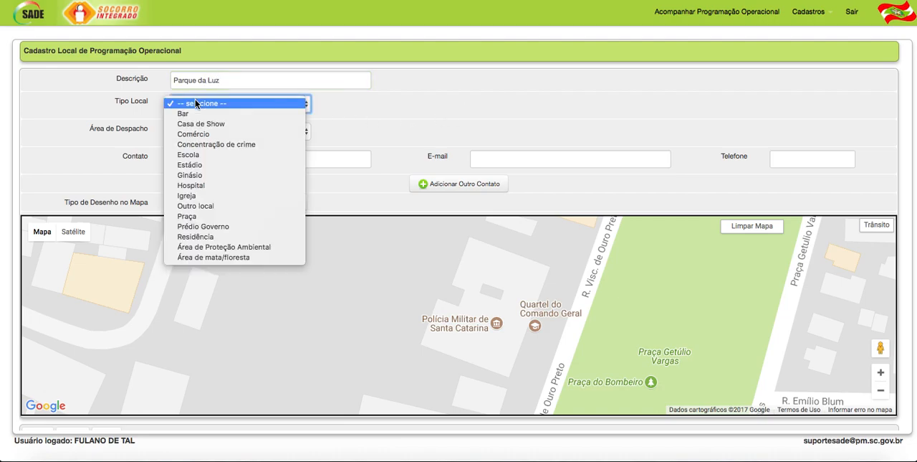
{"action": "left_click", "coordinate": [197, 216]}
{"action": "left_click", "coordinate": [348, 122]}
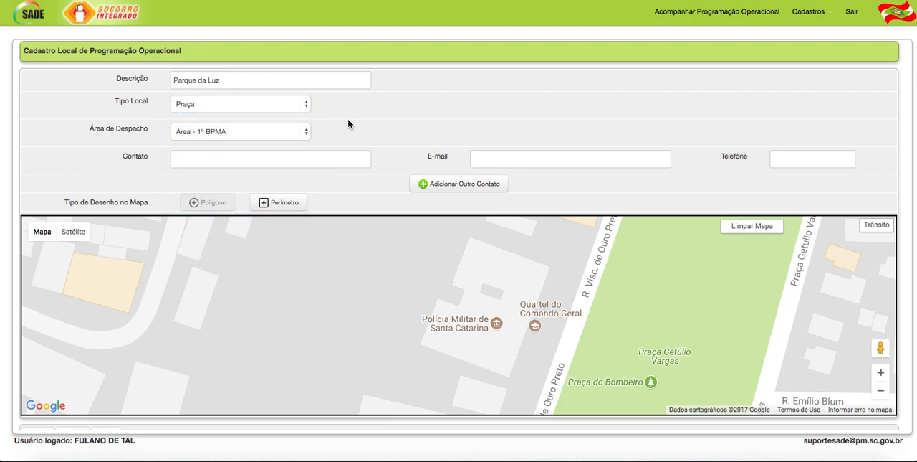
{"action": "left_click", "coordinate": [286, 134]}
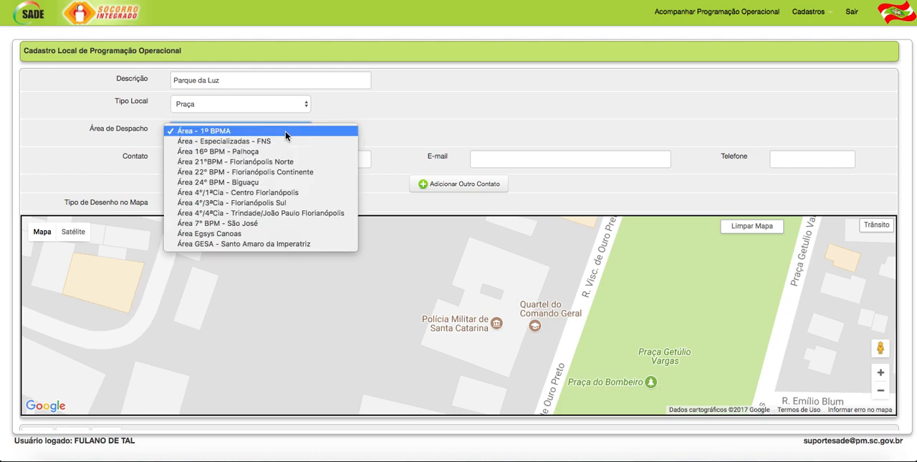
{"action": "left_click", "coordinate": [267, 194]}
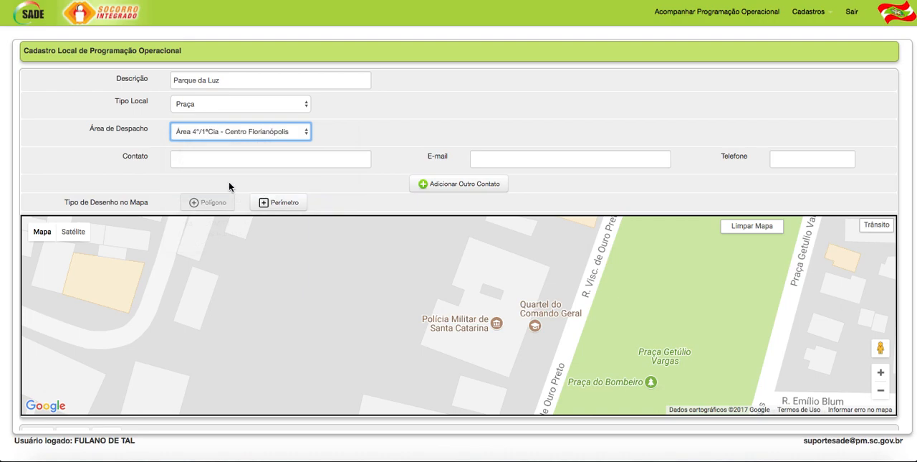
- Enter the contact's full name and e-mail address
{"action": "left_click", "coordinate": [185, 159]}
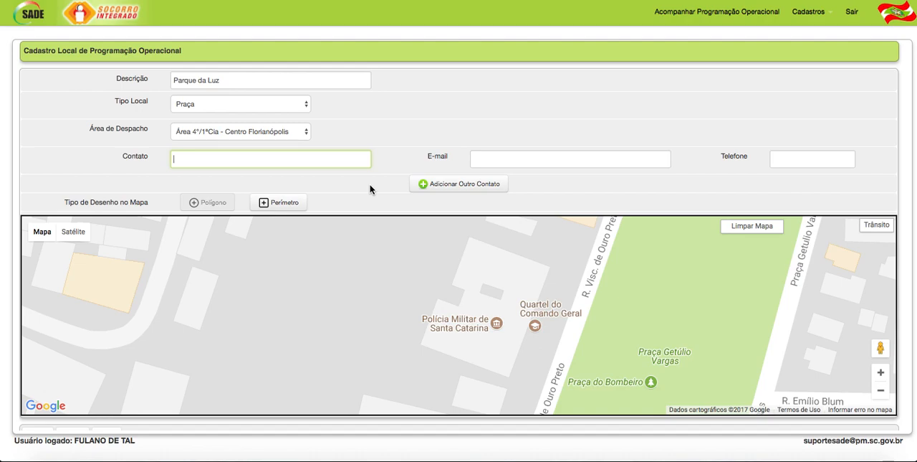
{"action": "type", "text": "Fula"}
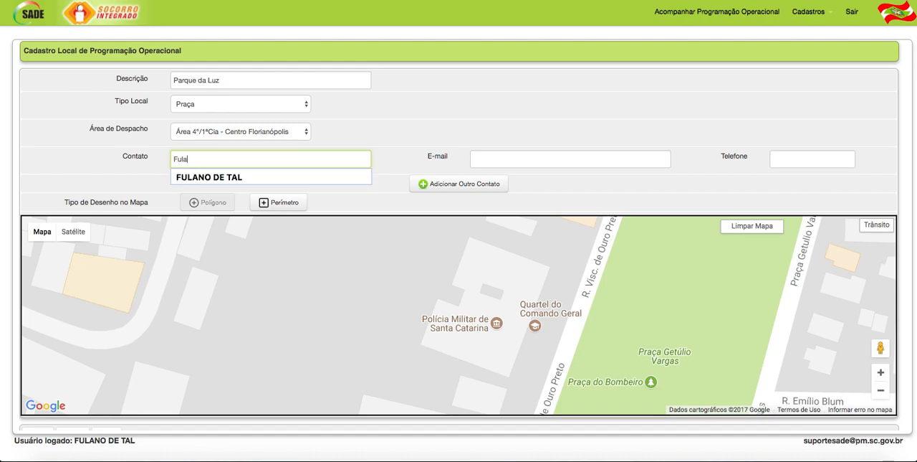
{"action": "type", "text": "no de Tal"}
{"action": "key", "text": "Tab"}
{"action": "type", "text": "fulano"}
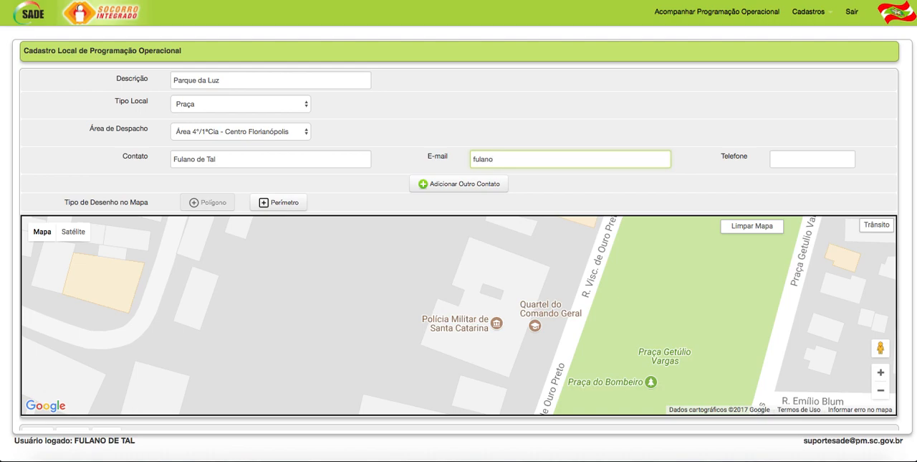
{"action": "type", "text": "@fulano.com.br"}
- Fill in the contact's phone number
{"action": "key", "text": "Tab"}
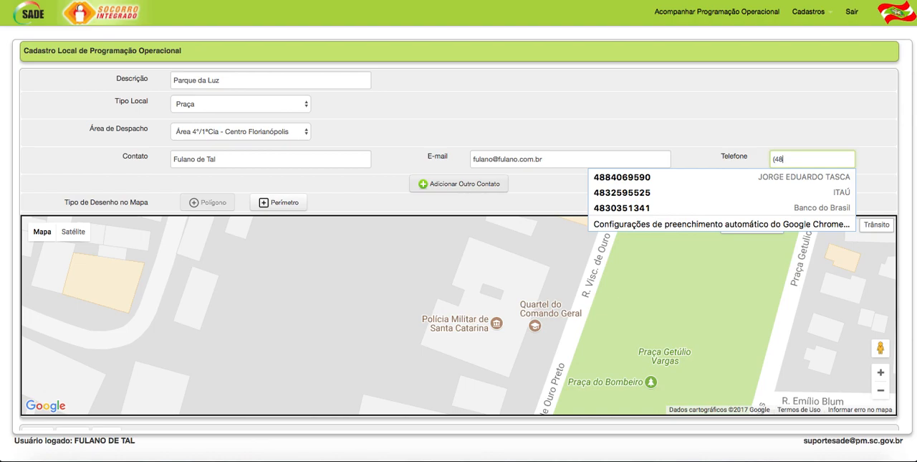
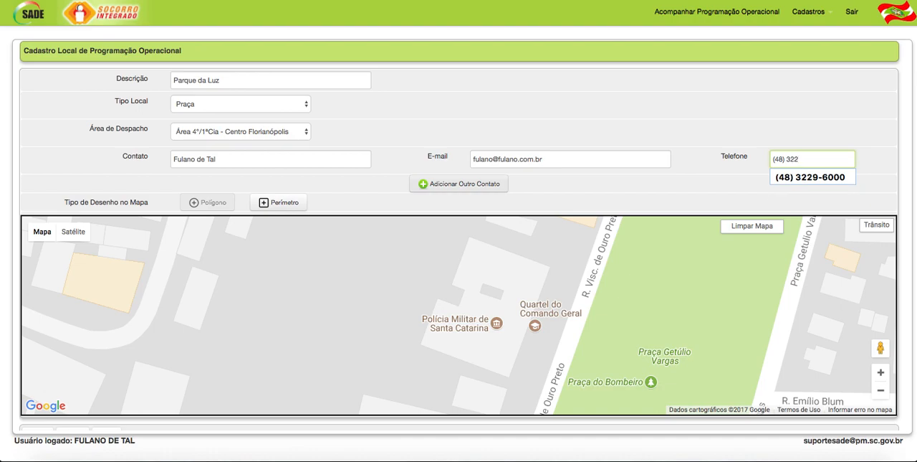
{"action": "left_click", "coordinate": [548, 184]}
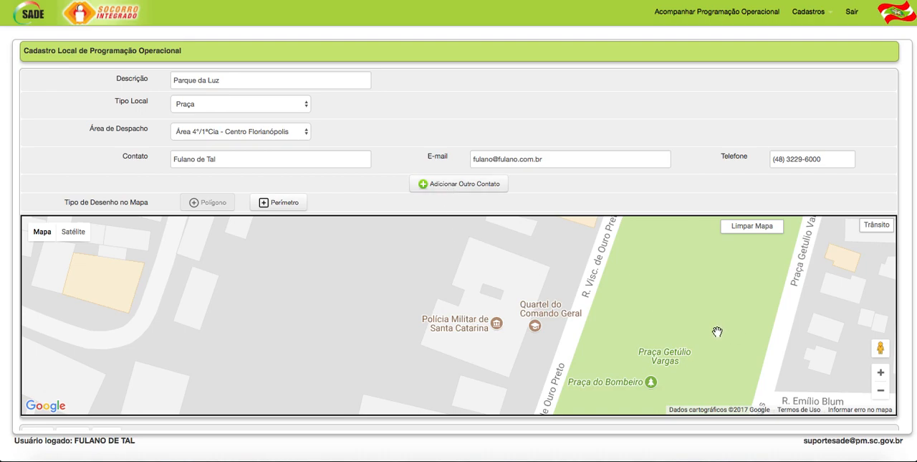
- Add a point on Parque da Luz, beside the Hercílio Luz bridge, on the map
{"action": "scroll", "coordinate": [692, 326], "scroll_direction": "down", "scroll_amount": 3}
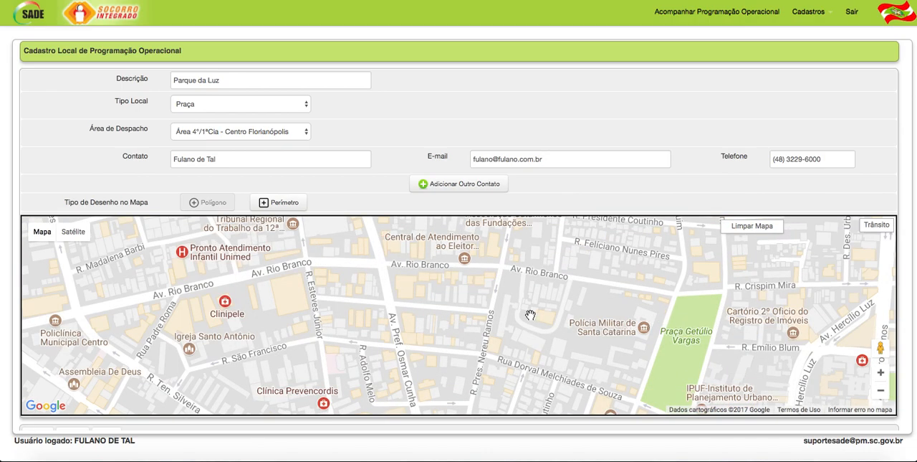
{"action": "scroll", "coordinate": [530, 316], "scroll_direction": "down", "scroll_amount": 1}
{"action": "left_click_drag", "start_coordinate": [292, 296], "coordinate": [491, 301]}
{"action": "scroll", "coordinate": [626, 289], "scroll_direction": "down", "scroll_amount": 1}
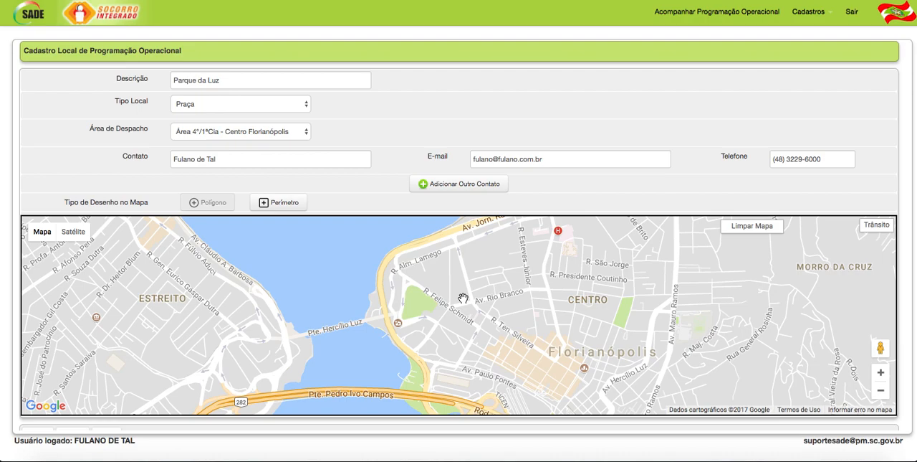
{"action": "right_click", "coordinate": [421, 303]}
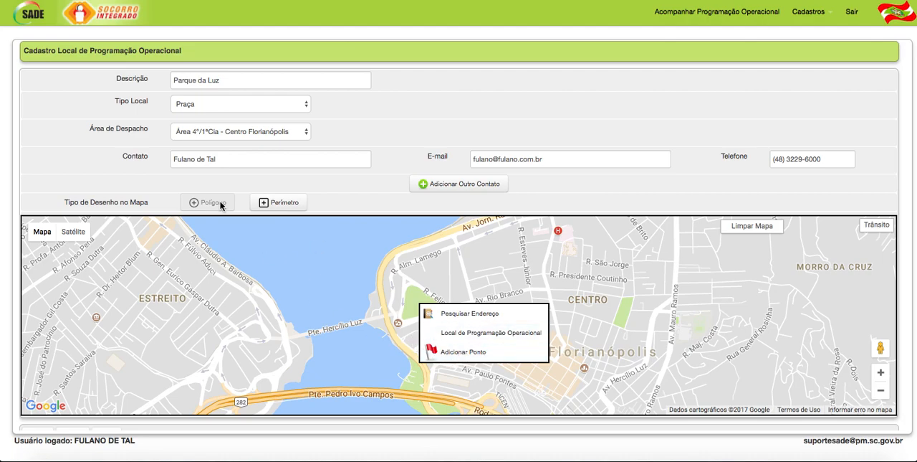
{"action": "left_click", "coordinate": [467, 350]}
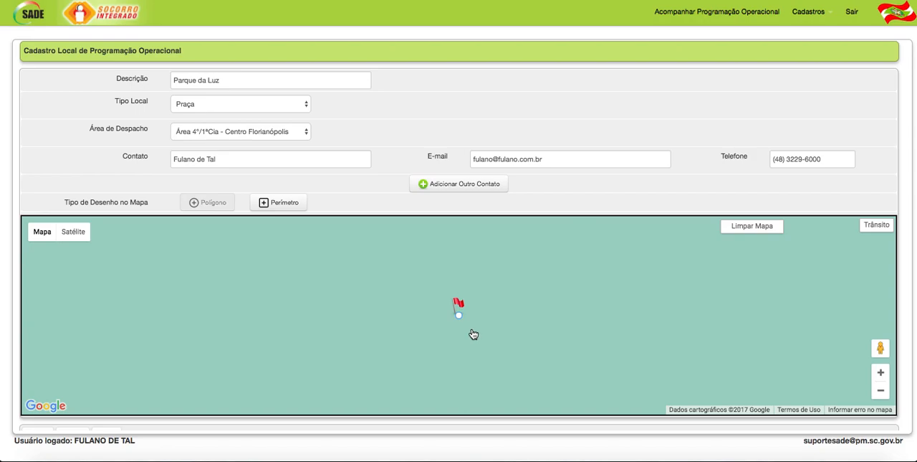
- Enlarge the circle around the flag until it encloses the whole of Parque da Luz
{"action": "scroll", "coordinate": [473, 334], "scroll_direction": "down", "scroll_amount": 4}
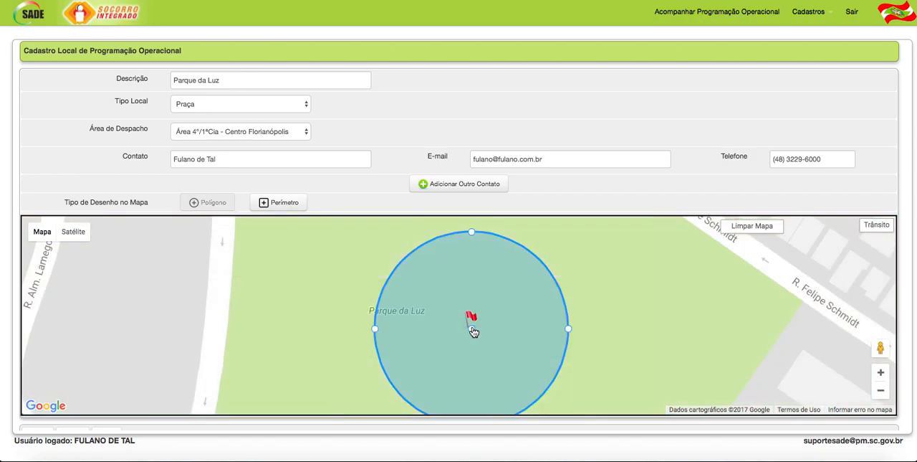
{"action": "scroll", "coordinate": [473, 332], "scroll_direction": "down", "scroll_amount": 2}
{"action": "left_click_drag", "start_coordinate": [496, 326], "coordinate": [590, 330]}
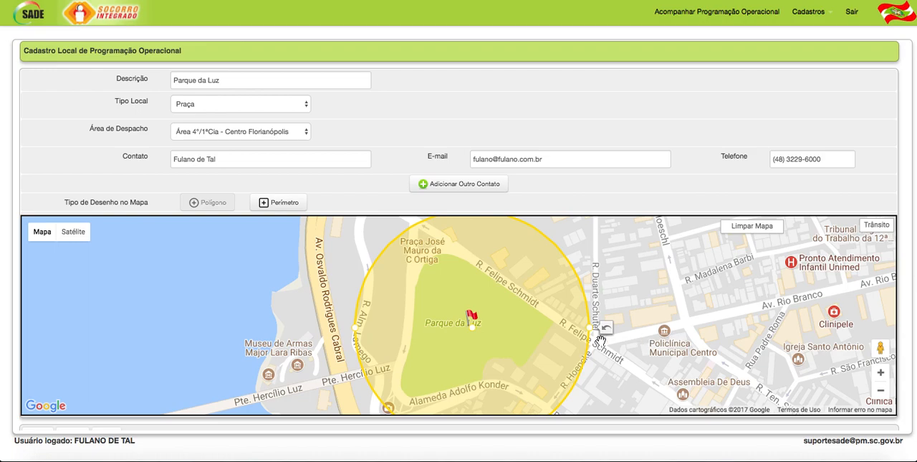
{"action": "scroll", "coordinate": [605, 341], "scroll_direction": "down", "scroll_amount": 1}
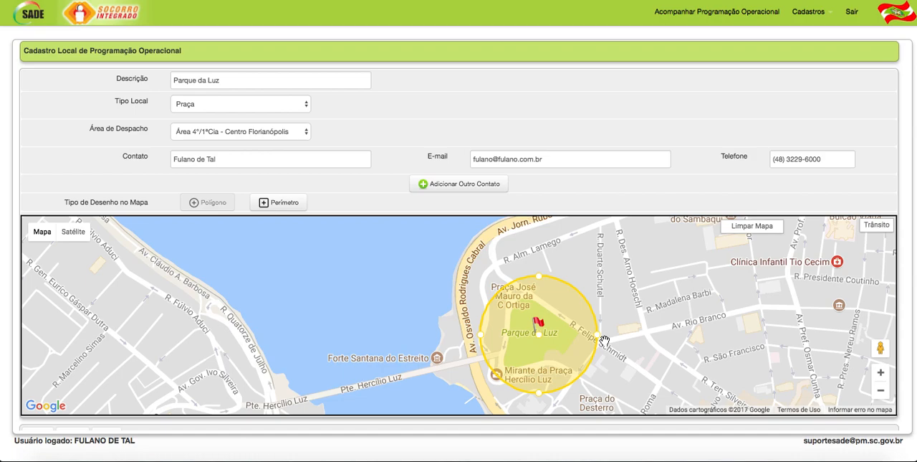
- Switch the map drawing type to Perímetro and add a point on the southern part of Parque da Luz
{"action": "left_click", "coordinate": [277, 204]}
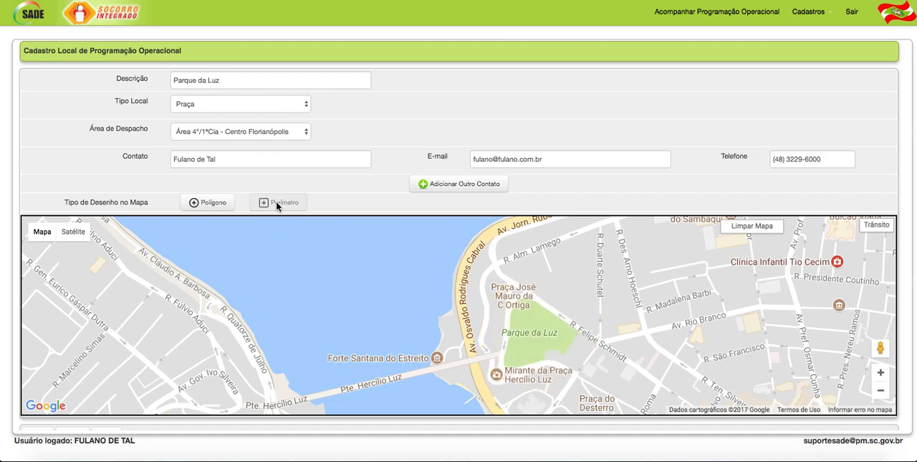
{"action": "left_click", "coordinate": [539, 332]}
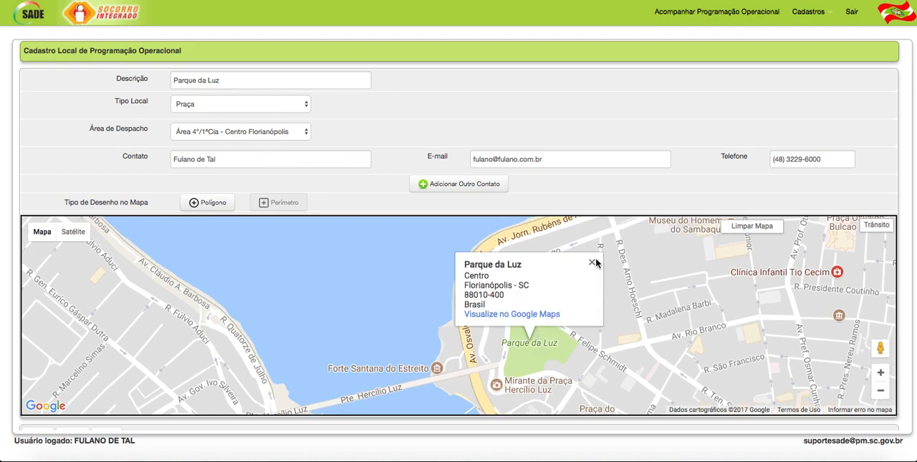
{"action": "left_click", "coordinate": [592, 261]}
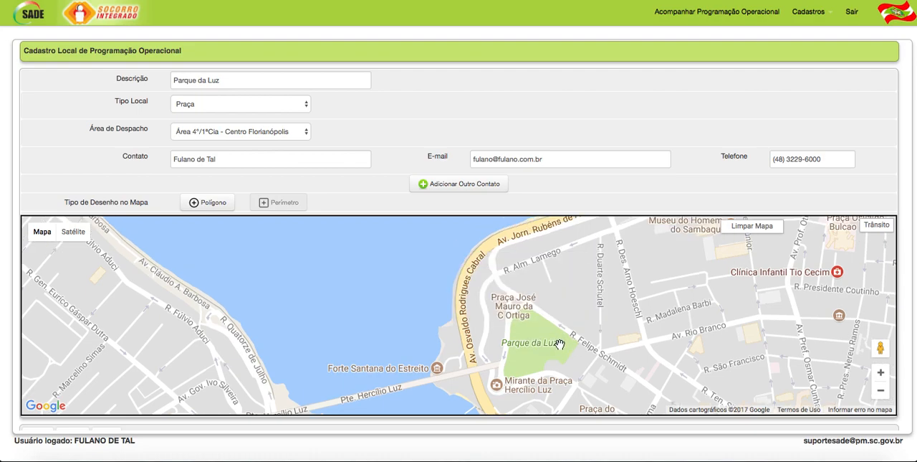
{"action": "right_click", "coordinate": [531, 371]}
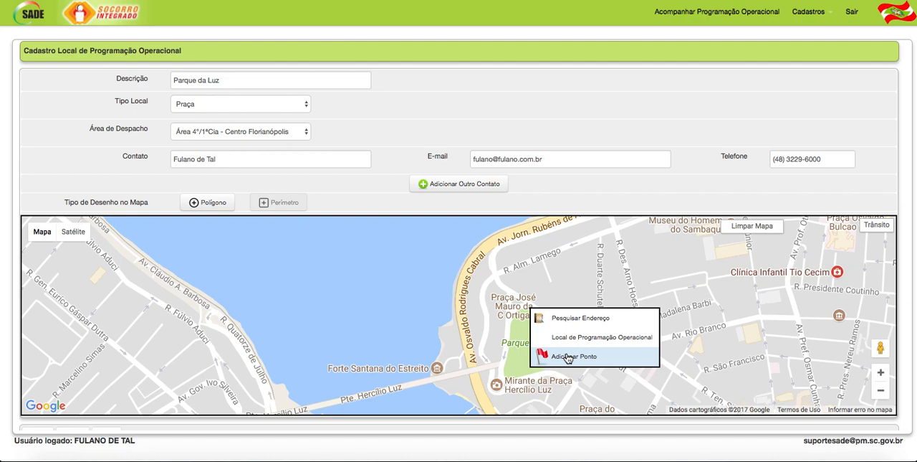
{"action": "left_click", "coordinate": [567, 358]}
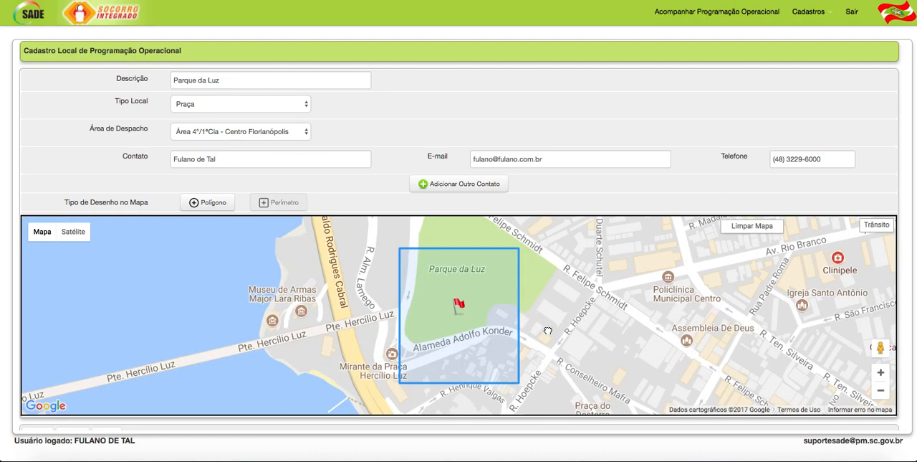
- Reshape the square around the flag by moving its vertices to follow the streets bordering Parque da Luz
{"action": "left_click_drag", "start_coordinate": [547, 307], "coordinate": [549, 334]}
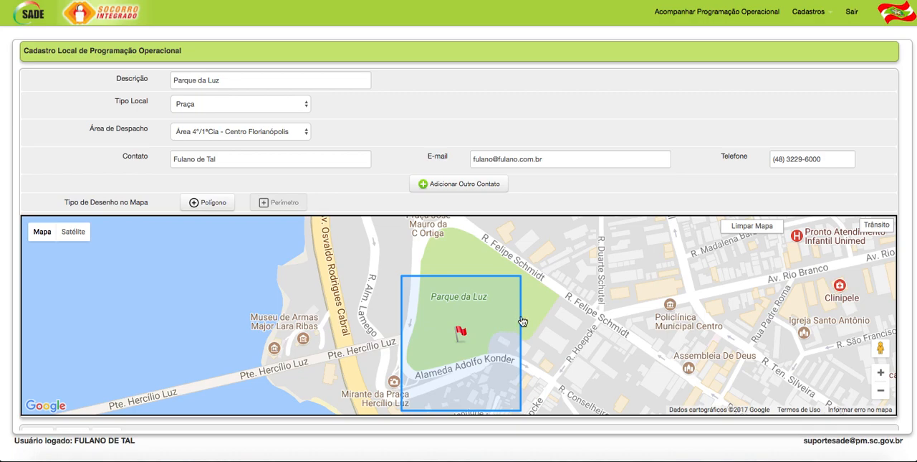
{"action": "left_click", "coordinate": [521, 317]}
{"action": "scroll", "coordinate": [538, 297], "scroll_direction": "up", "scroll_amount": 1}
{"action": "scroll", "coordinate": [538, 296], "scroll_direction": "down", "scroll_amount": 2}
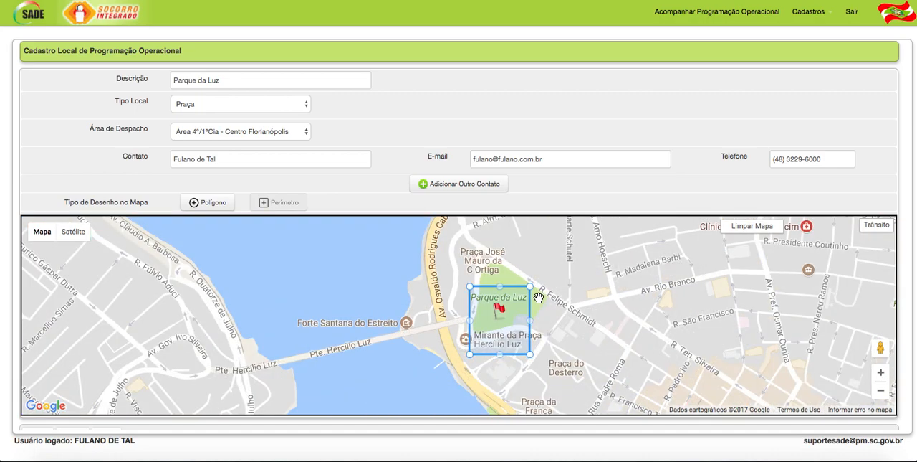
{"action": "left_click_drag", "start_coordinate": [501, 286], "coordinate": [485, 245]}
{"action": "left_click_drag", "start_coordinate": [470, 354], "coordinate": [561, 294]}
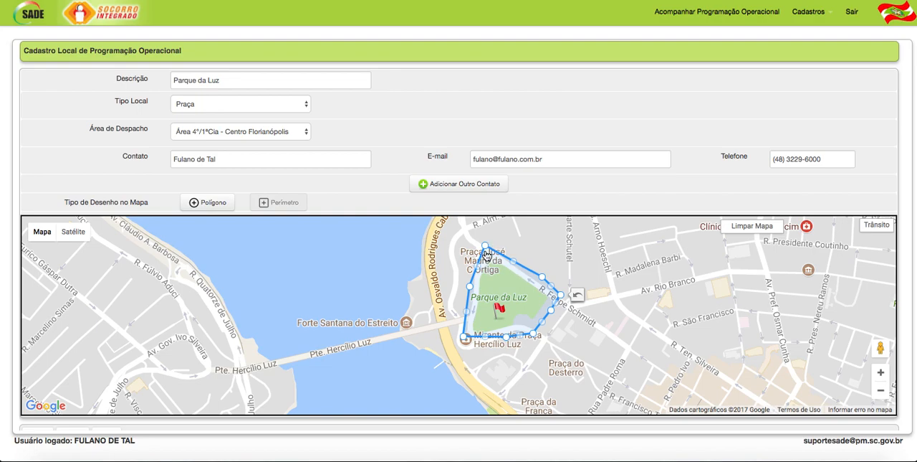
{"action": "left_click_drag", "start_coordinate": [476, 268], "coordinate": [464, 288]}
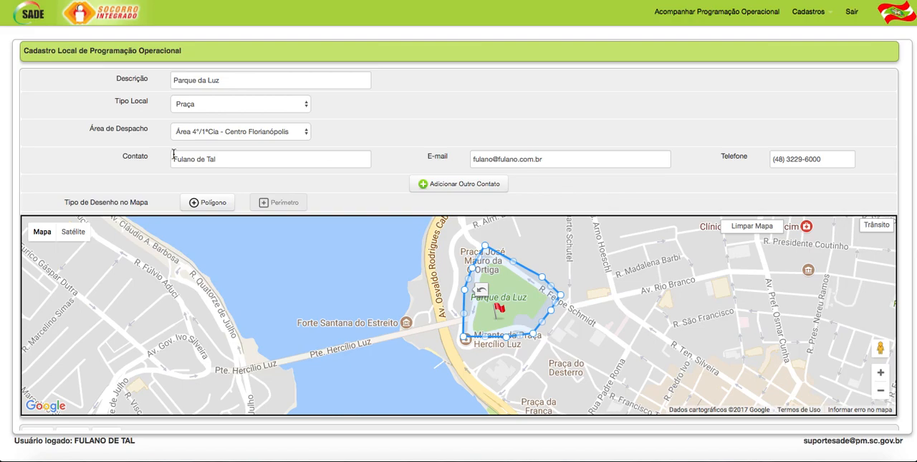
- Save the Parque da Luz location record with its mapped perimeter
{"action": "scroll", "coordinate": [39, 155], "scroll_direction": "down", "scroll_amount": 2}
{"action": "scroll", "coordinate": [40, 154], "scroll_direction": "down", "scroll_amount": 2}
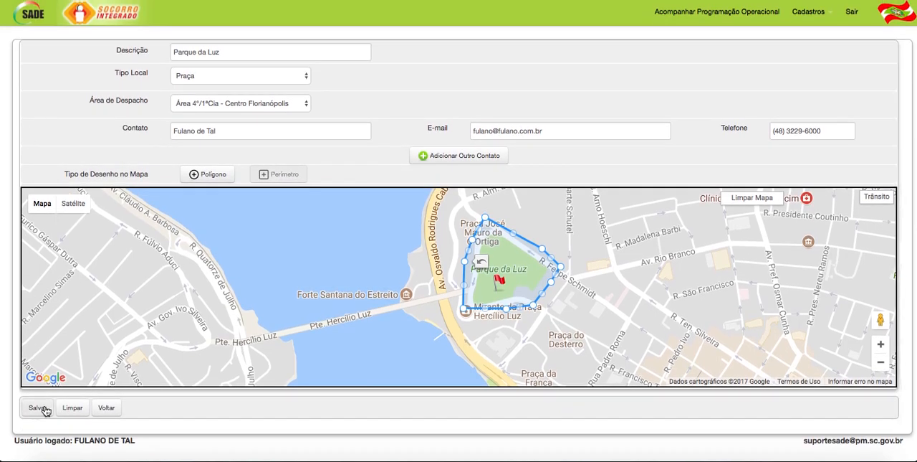
{"action": "left_click", "coordinate": [37, 408]}
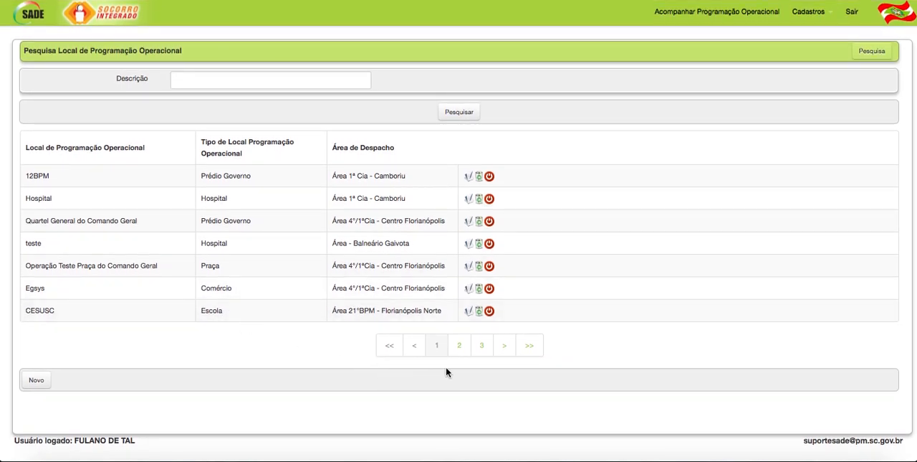
- Start a new entry in the Programação Operacional register and dismiss the location-type legend over its map
{"action": "left_click", "coordinate": [831, 15]}
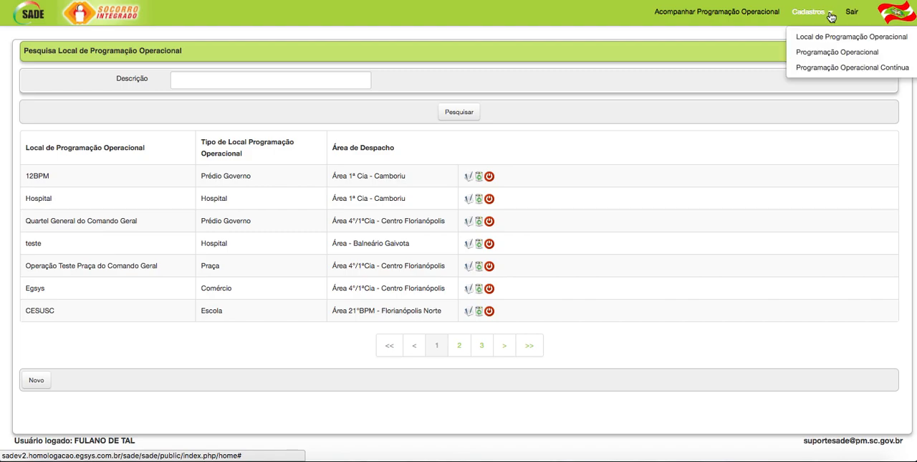
{"action": "left_click", "coordinate": [837, 53]}
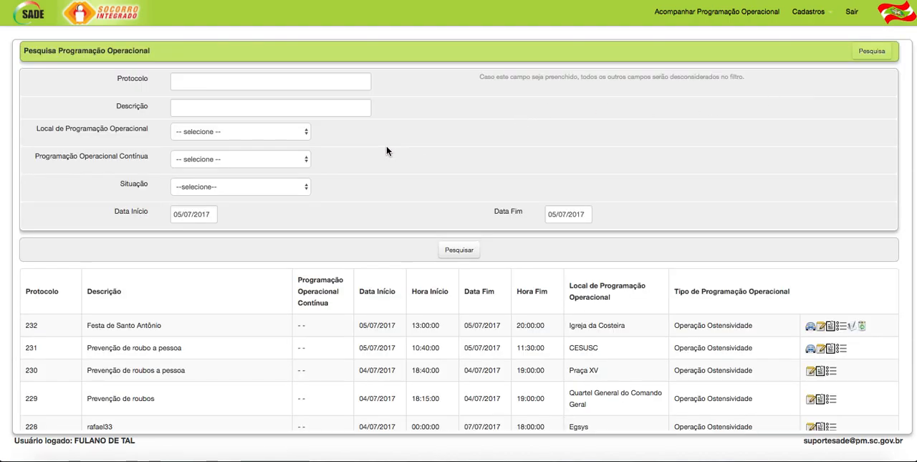
{"action": "scroll", "coordinate": [387, 150], "scroll_direction": "down", "scroll_amount": 4}
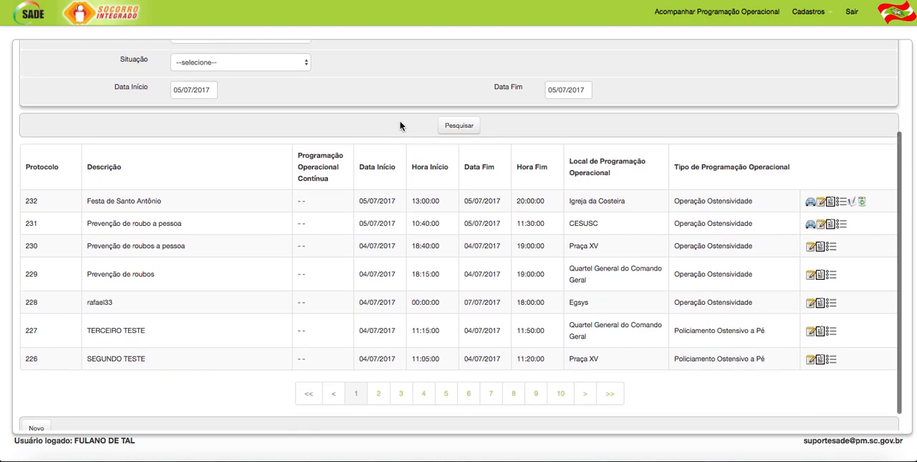
{"action": "scroll", "coordinate": [380, 83], "scroll_direction": "down", "scroll_amount": 1}
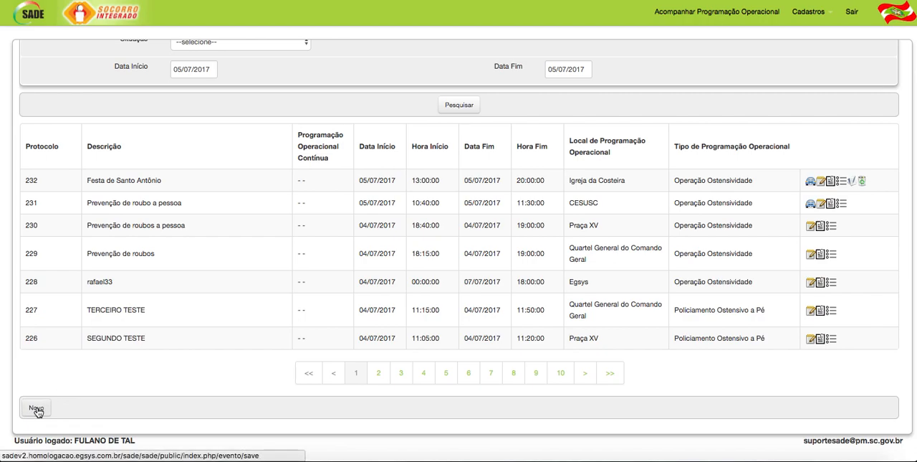
{"action": "left_click", "coordinate": [149, 398]}
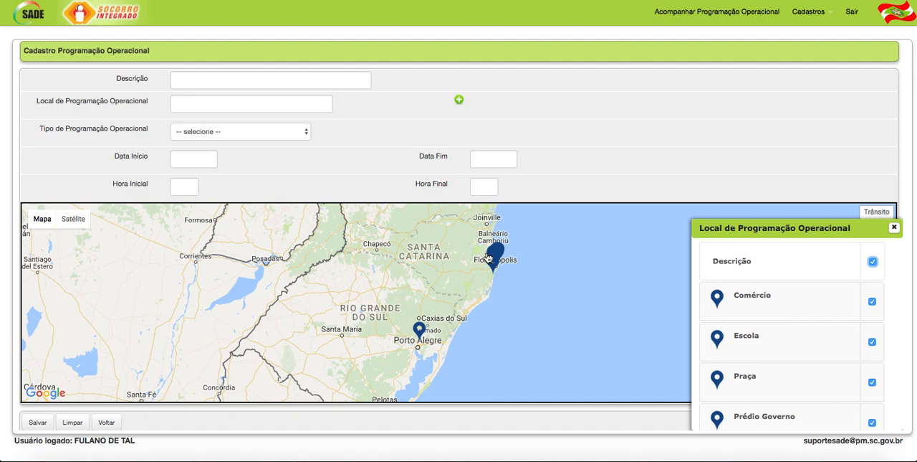
{"action": "left_click", "coordinate": [873, 261]}
{"action": "left_click", "coordinate": [894, 230]}
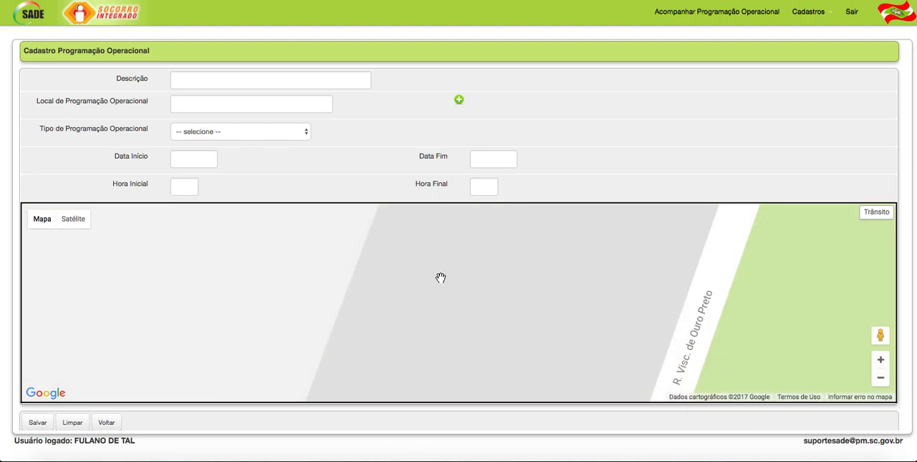
- Set the new entry's description to "Prevenção de roubos a pessoa"
{"action": "left_click", "coordinate": [187, 78]}
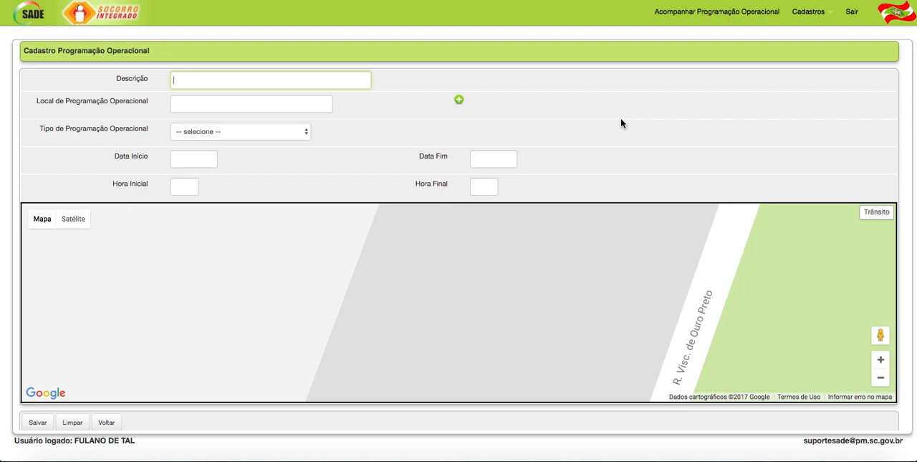
{"action": "type", "text": "Prevenção de roubos a pessoa"}
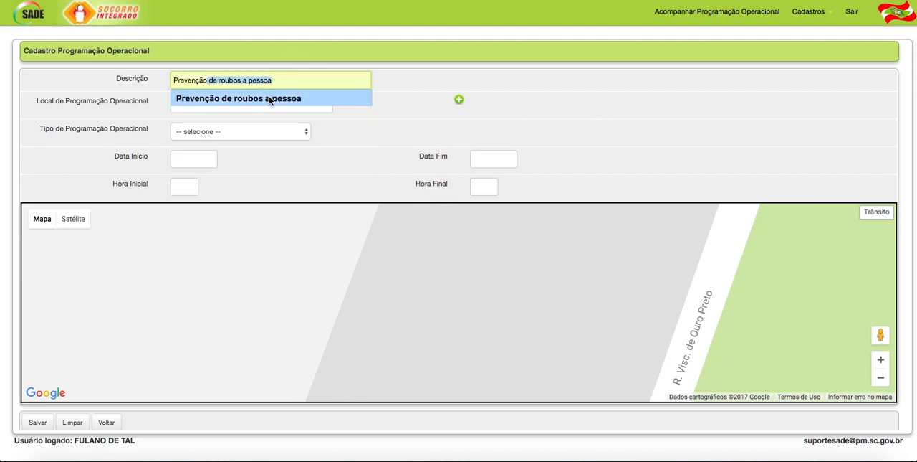
{"action": "left_click", "coordinate": [270, 98]}
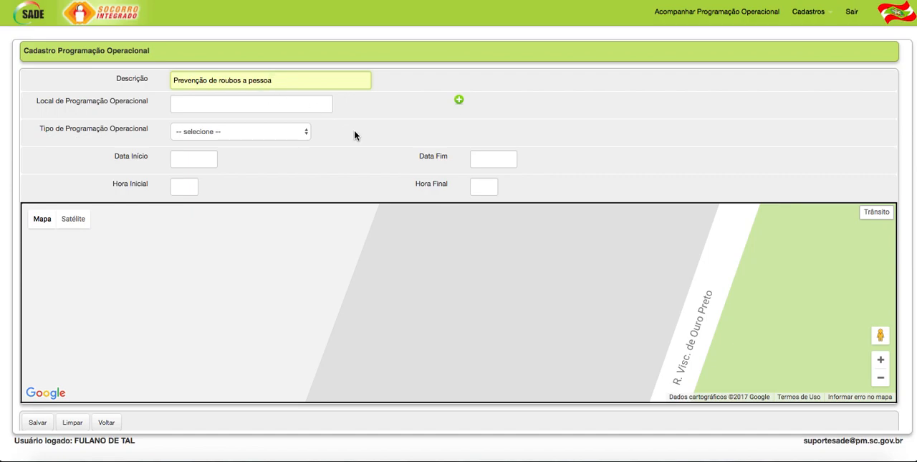
- Look up registered programming locations matching "par" and "cesu", and clear the location field
{"action": "left_click", "coordinate": [199, 103]}
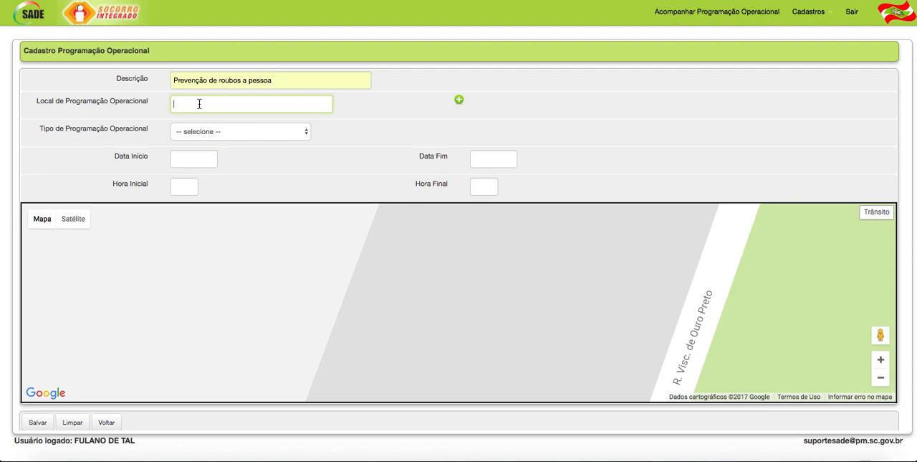
{"action": "type", "text": "par"}
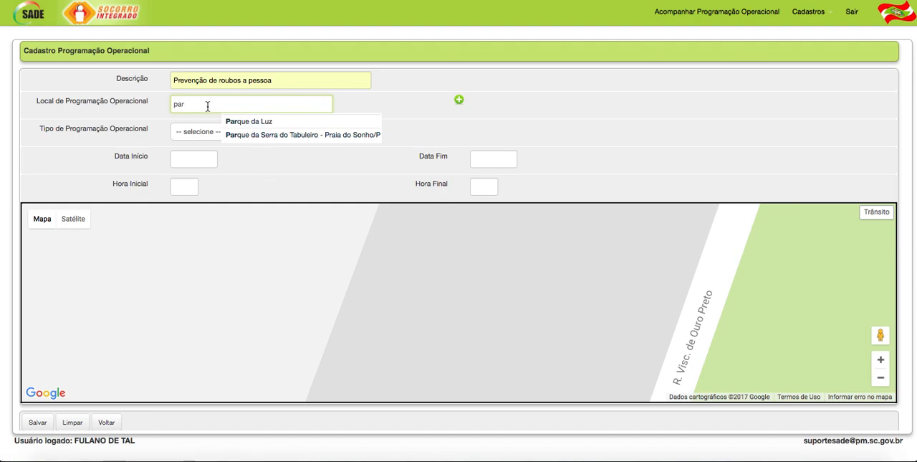
{"action": "left_click_drag", "start_coordinate": [207, 104], "coordinate": [172, 104]}
{"action": "type", "text": "cesu"}
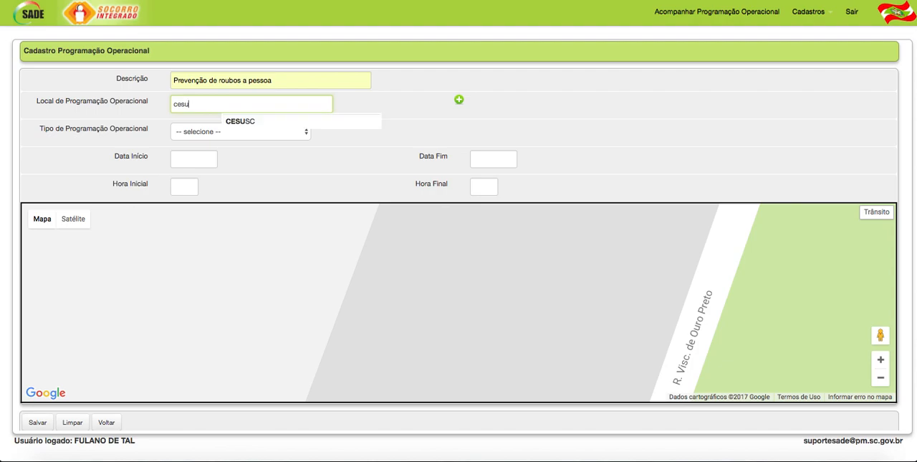
{"action": "left_click_drag", "start_coordinate": [230, 106], "coordinate": [156, 101]}
{"action": "type", "text": "par"}
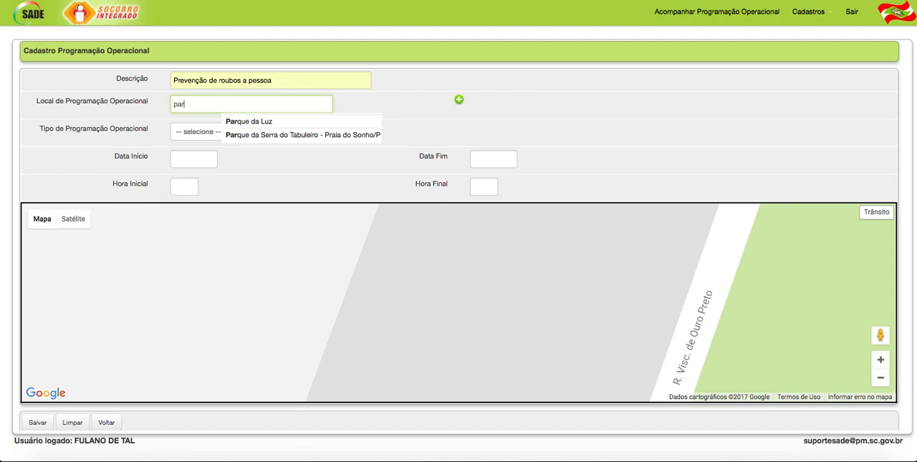
{"action": "key", "text": "BackSpace"}
{"action": "key", "text": "BackSpace"}
{"action": "key", "text": "BackSpace"}
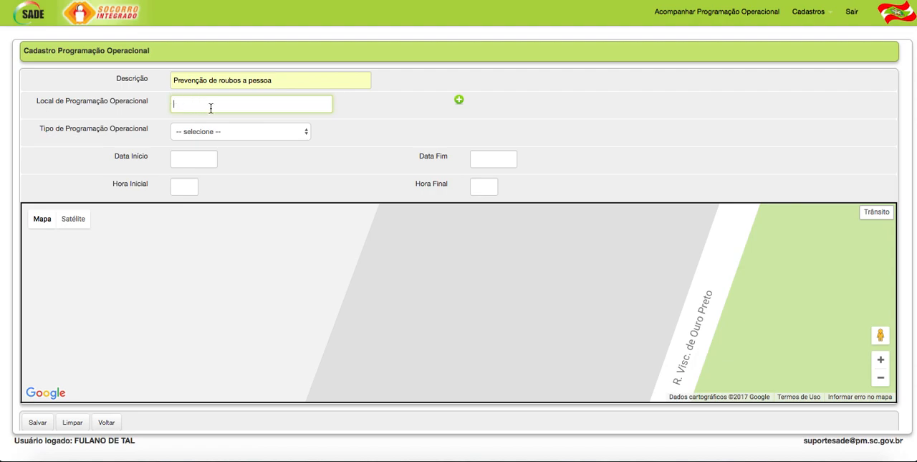
- View the form for adding a new operation or event location and close it without saving
{"action": "left_click", "coordinate": [459, 100]}
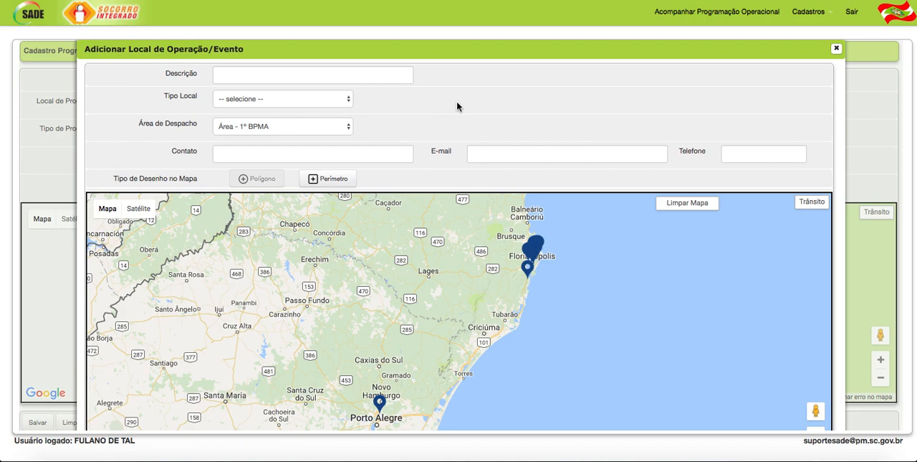
{"action": "left_click", "coordinate": [837, 50]}
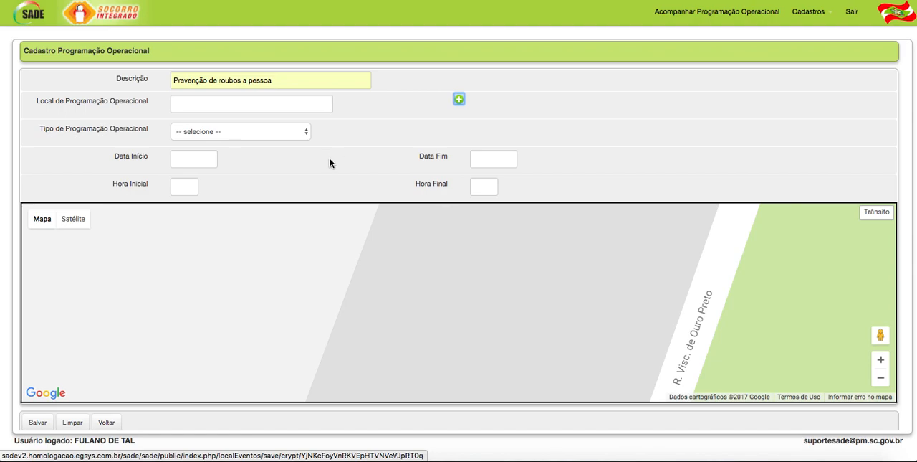
- Set the entry's location to Parque da Luz and its operational programming type to Policiamento Ostensivo a Pé
{"action": "left_click", "coordinate": [188, 103]}
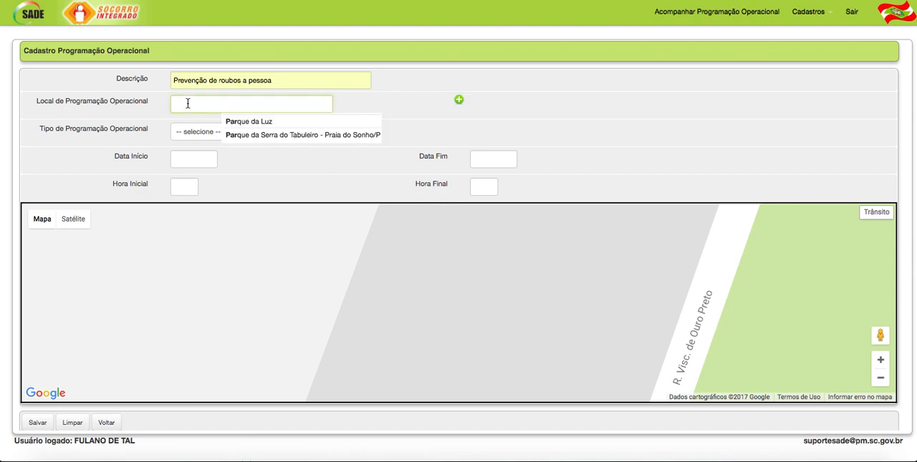
{"action": "left_click", "coordinate": [258, 121]}
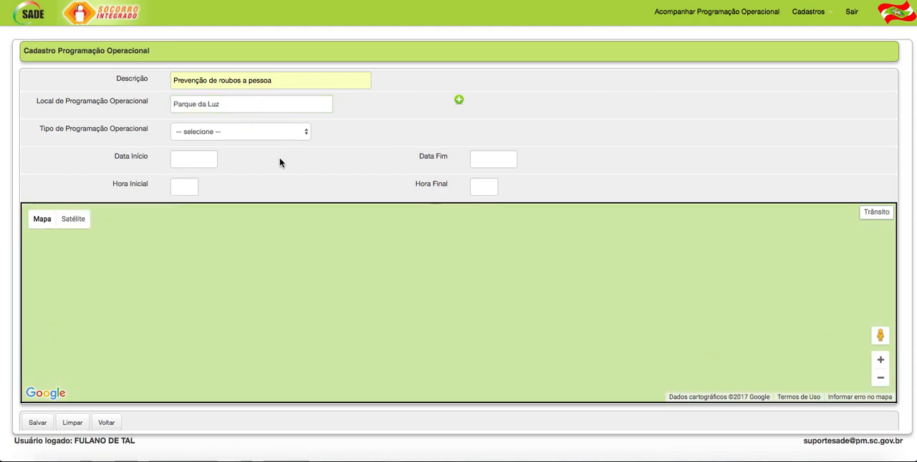
{"action": "left_click", "coordinate": [227, 134]}
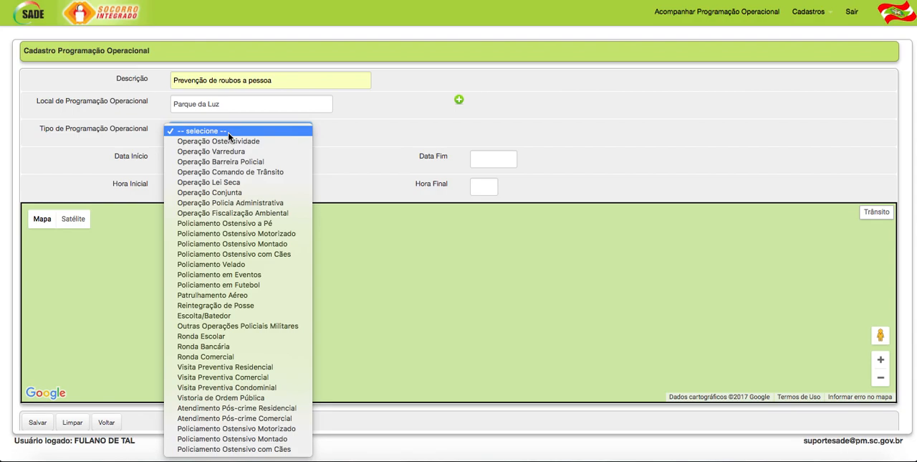
{"action": "left_click", "coordinate": [272, 222]}
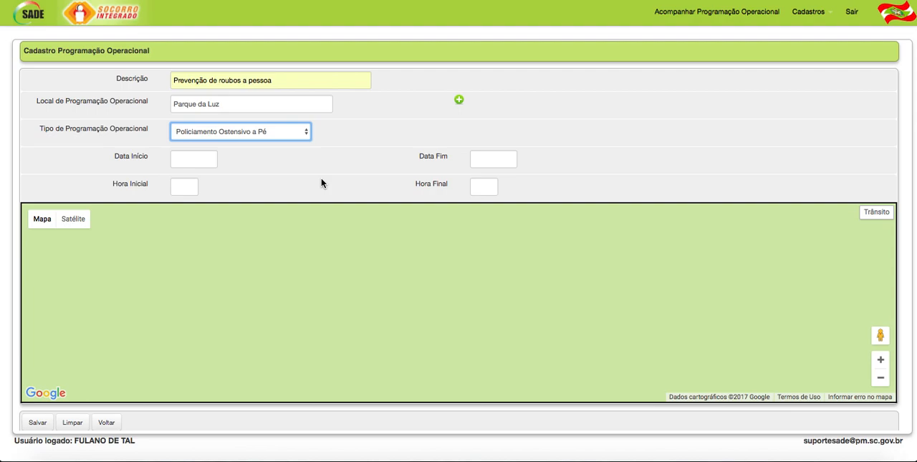
- Set both the start date and the end date of the entry to 05/07/2017
{"action": "left_click", "coordinate": [179, 159]}
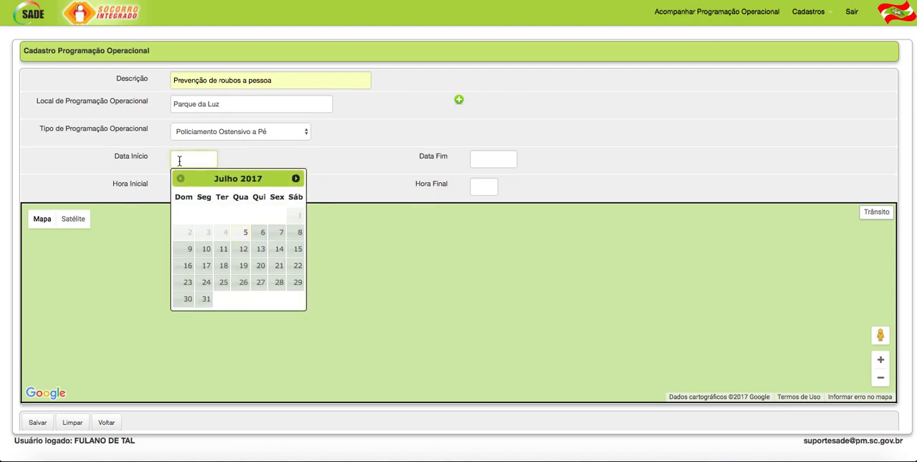
{"action": "left_click", "coordinate": [245, 235]}
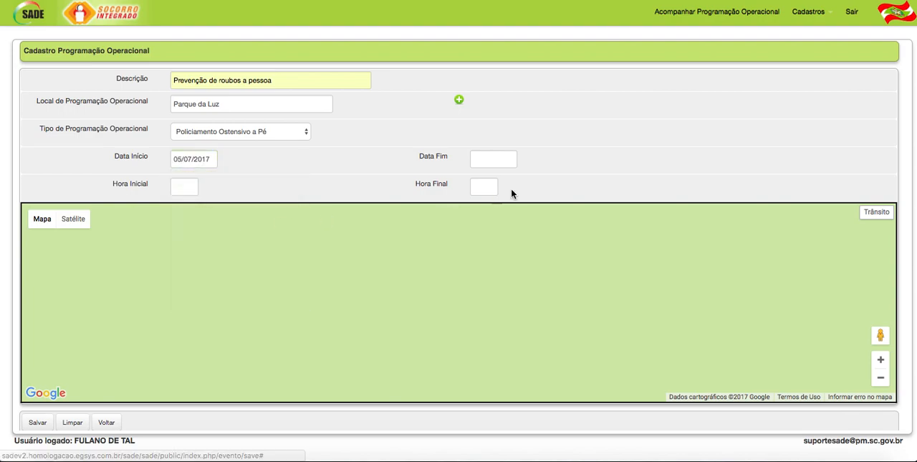
{"action": "left_click", "coordinate": [495, 157]}
{"action": "left_click", "coordinate": [544, 233]}
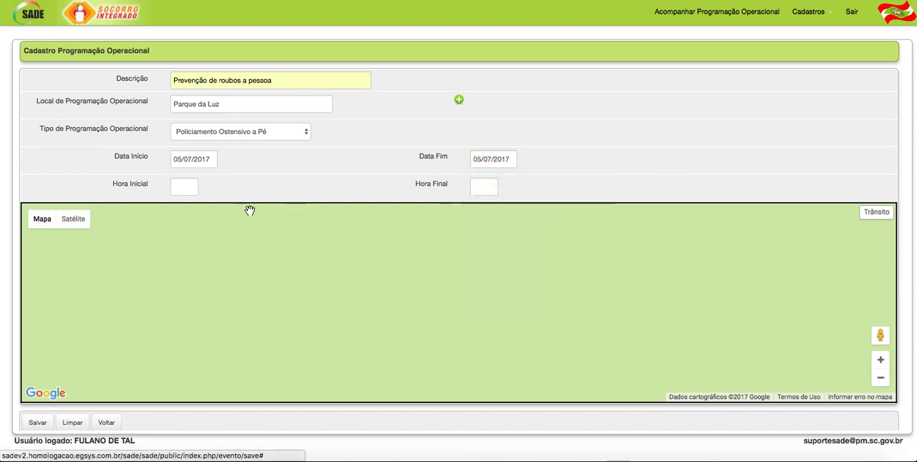
- Set the start time to 17:00 and the end time to 19:00, and save the entry
{"action": "left_click", "coordinate": [184, 188]}
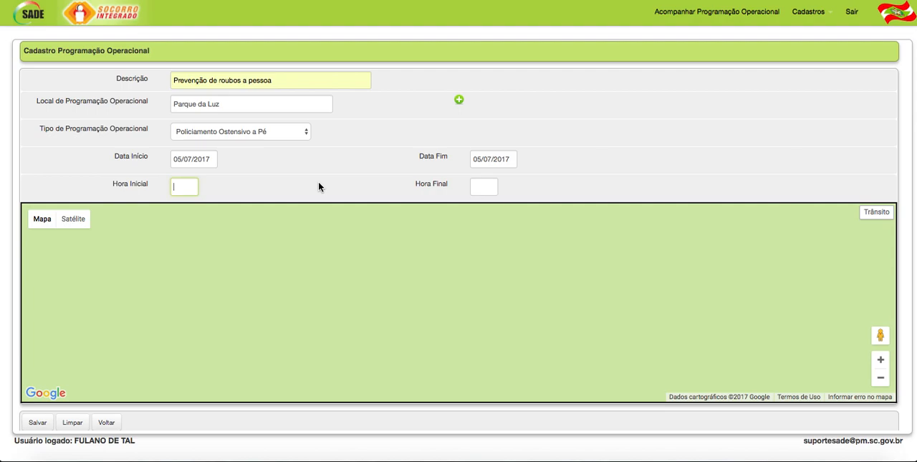
{"action": "type", "text": "17"}
{"action": "key", "text": "Tab"}
{"action": "type", "text": "19"}
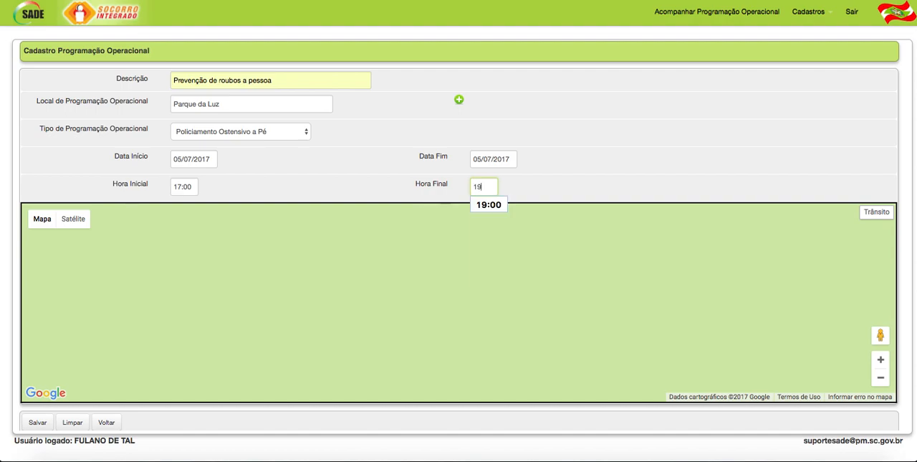
{"action": "key", "text": "Tab"}
{"action": "left_click", "coordinate": [251, 179]}
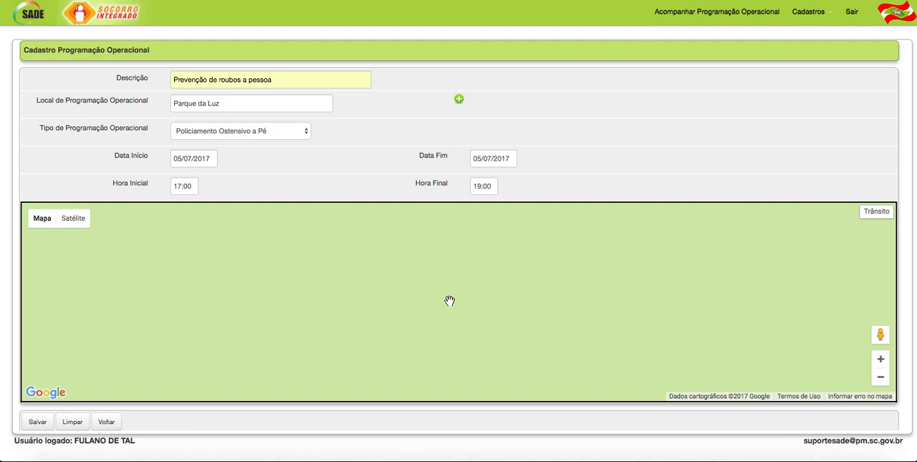
{"action": "scroll", "coordinate": [448, 300], "scroll_direction": "down", "scroll_amount": 5}
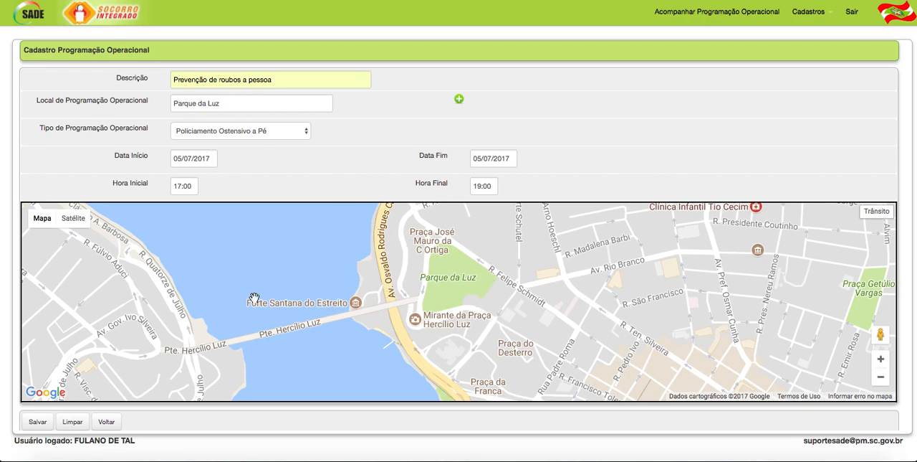
{"action": "left_click", "coordinate": [37, 421]}
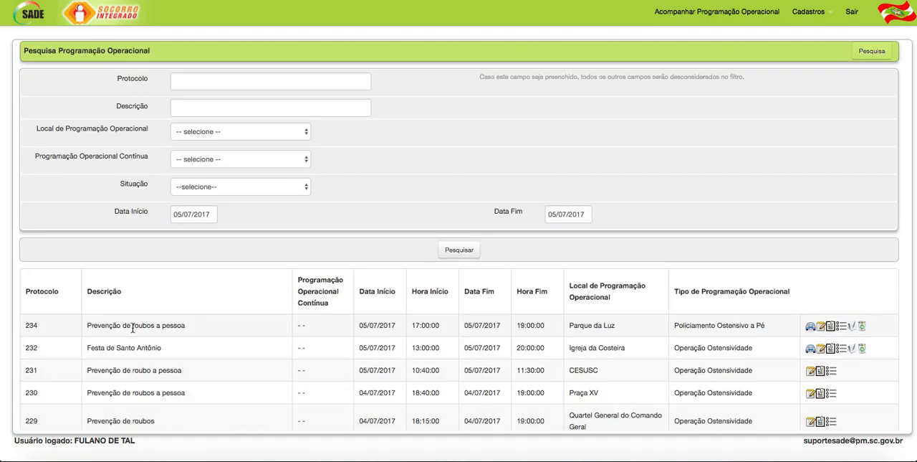
- Review the description, location and type of the new Parque da Luz entry in the results list
{"action": "left_click_drag", "start_coordinate": [86, 326], "coordinate": [192, 325]}
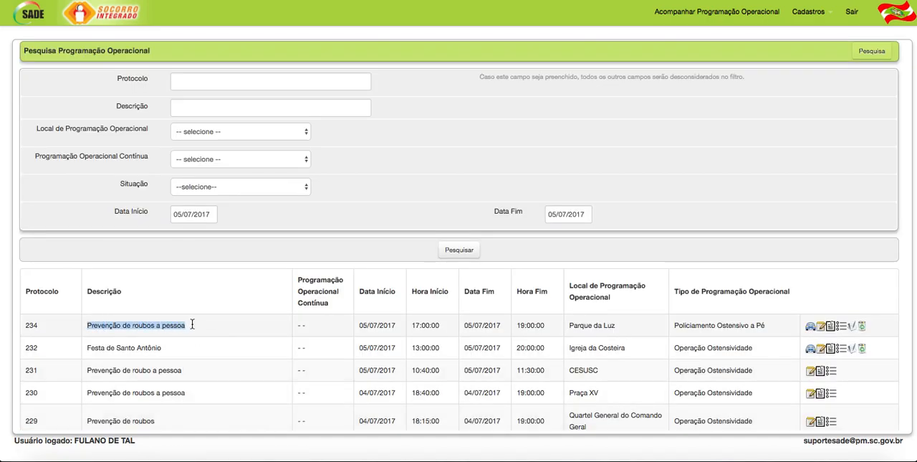
{"action": "left_click_drag", "start_coordinate": [570, 325], "coordinate": [771, 329]}
{"action": "left_click", "coordinate": [624, 325]}
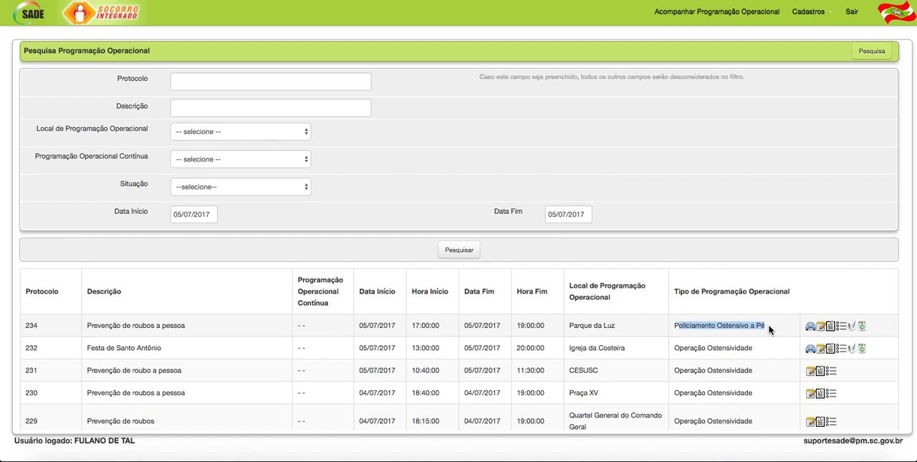
{"action": "left_click", "coordinate": [775, 318]}
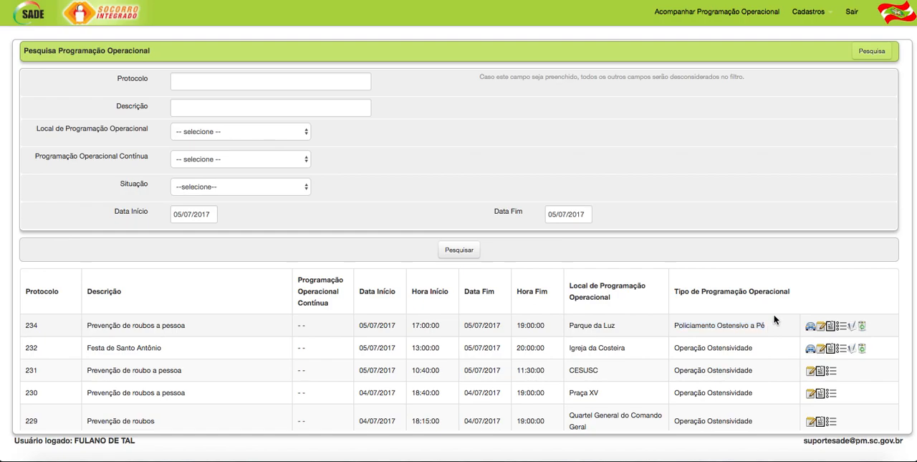
- Choose ORDEM DE SERVIÇO.pdf as the file to attach to the Parque da Luz entry
{"action": "left_click", "coordinate": [831, 327]}
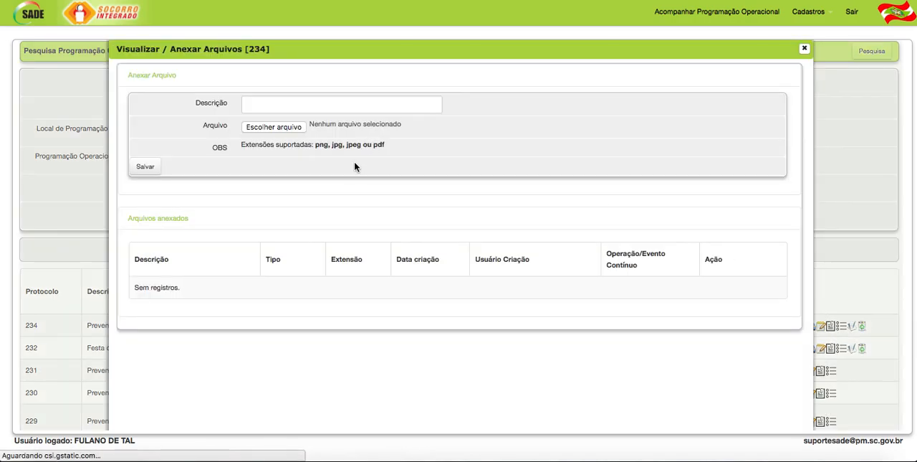
{"action": "left_click", "coordinate": [283, 129]}
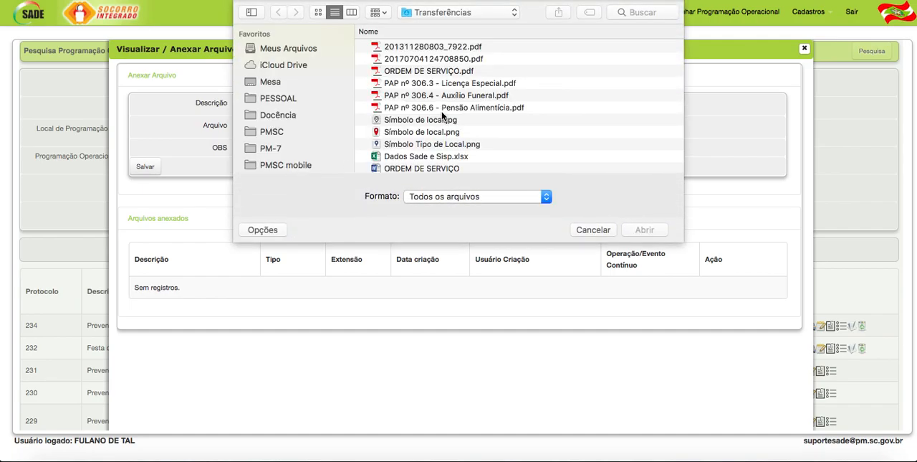
{"action": "left_click", "coordinate": [428, 72]}
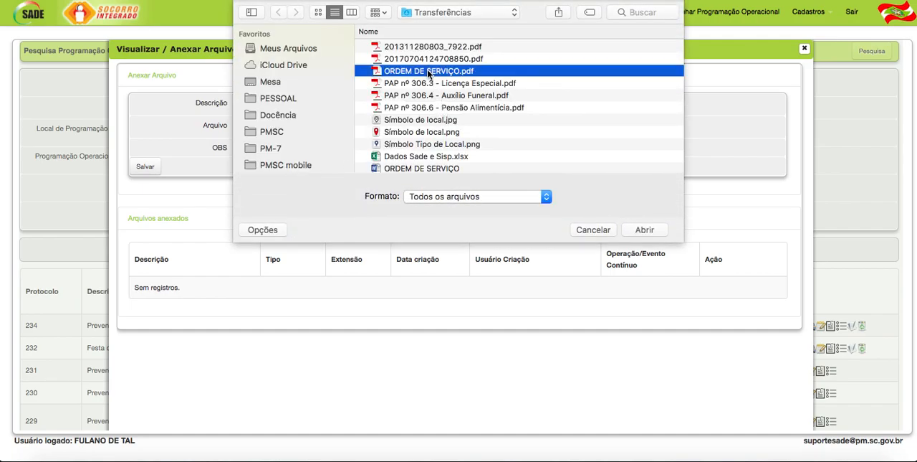
{"action": "left_click", "coordinate": [644, 230]}
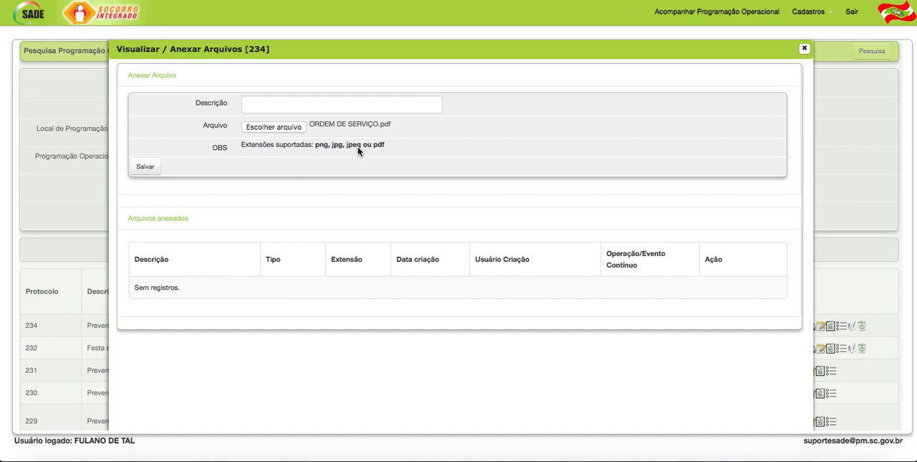
- Describe the attachment as "Ordem de serviço", save it and close the attachments window
{"action": "left_click", "coordinate": [260, 104]}
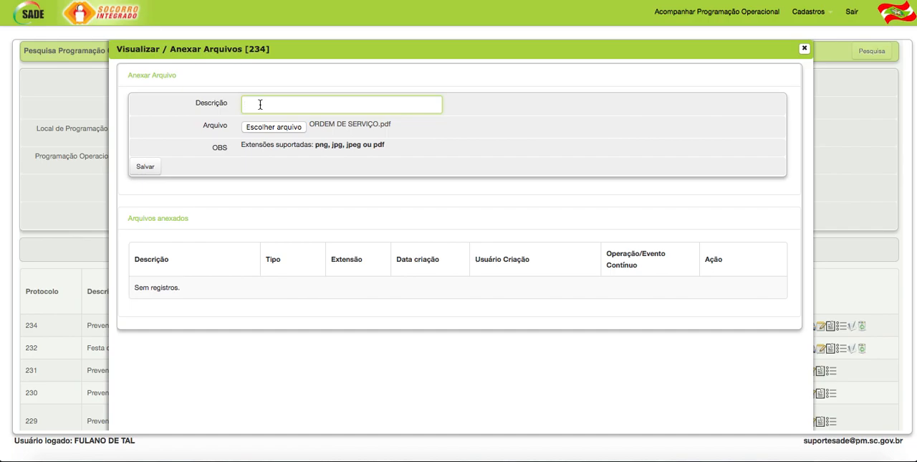
{"action": "type", "text": "Ordem de serviço"}
{"action": "left_click", "coordinate": [144, 168]}
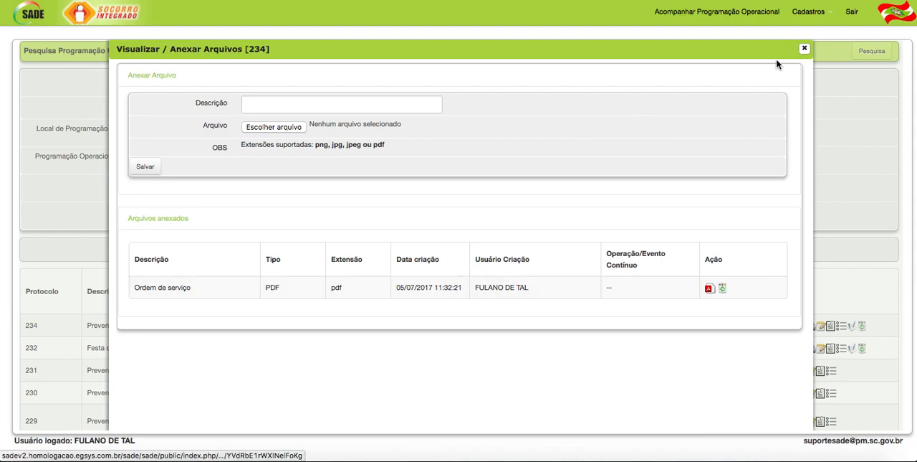
{"action": "left_click", "coordinate": [804, 48]}
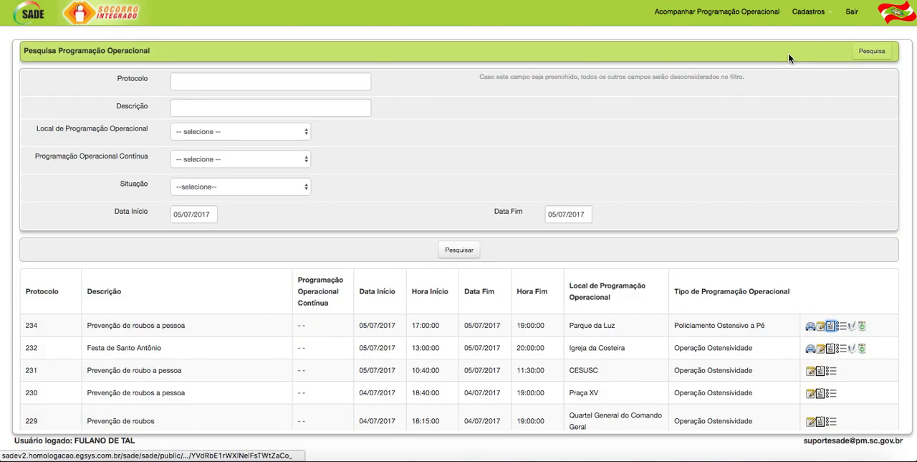
- Start an observation on the Parque da Luz entry reading "O foco do policiamento é a prevenção de roubos a pessoa na praça"
{"action": "left_click", "coordinate": [822, 326]}
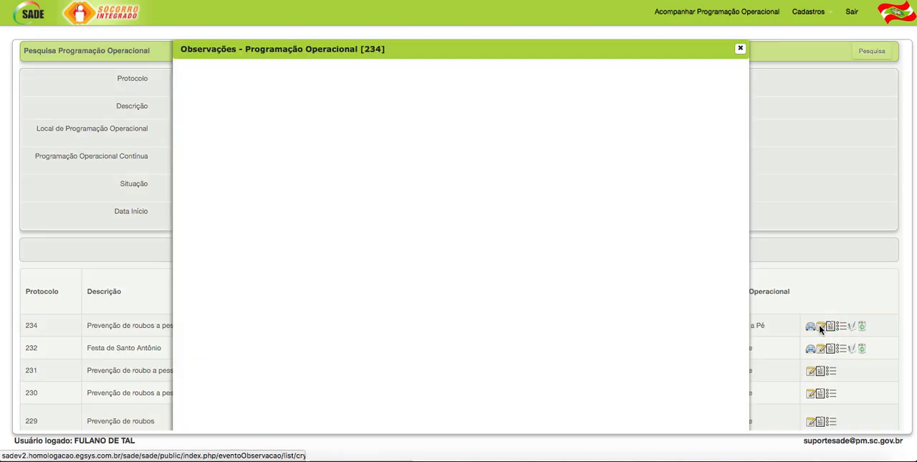
{"action": "left_click", "coordinate": [304, 104]}
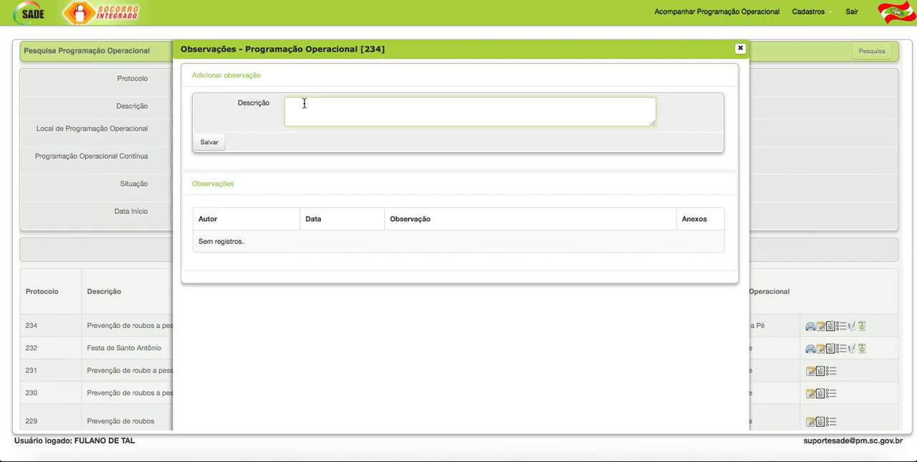
{"action": "type", "text": "O foco do policiamento é a prevenção de roubos a pessoa na pra"}
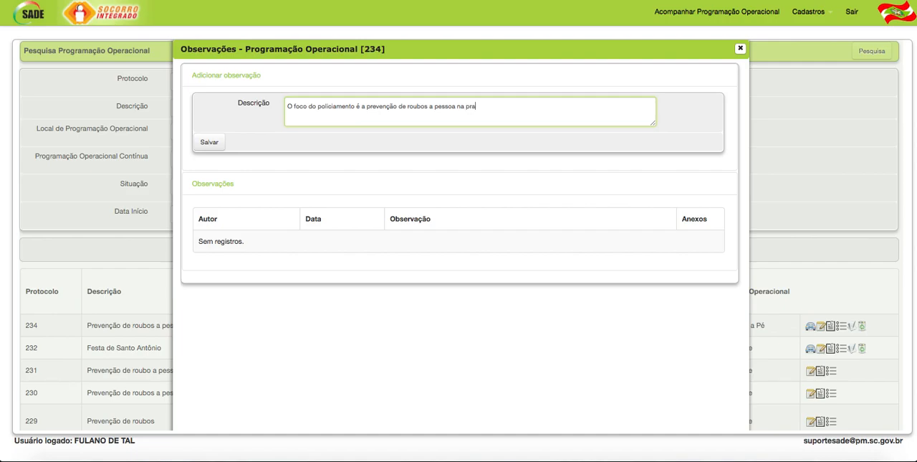
{"action": "type", "text": "ça, já que na última 04 pessoas foram "}
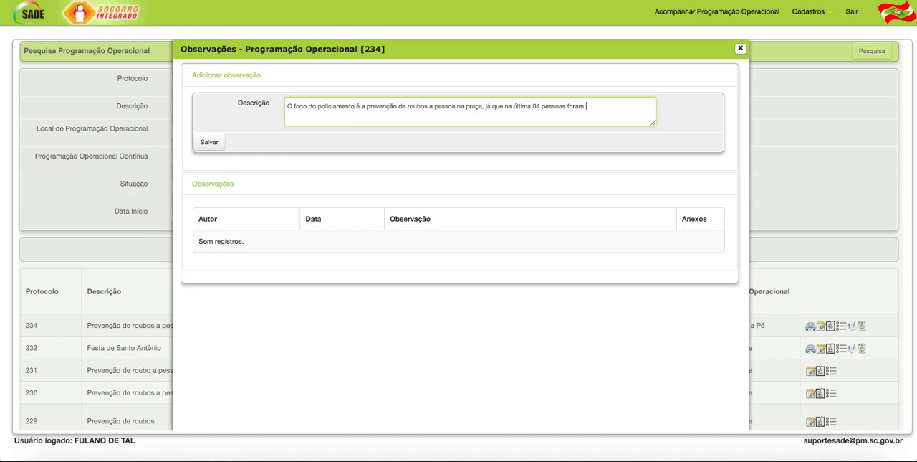
{"action": "type", "text": "roubadas nesse local"}
- Continue the observation with ", já que na última 04 pessoas foram roubadas nesse local." and start a new line
{"action": "type", "text": "."}
{"action": "key", "text": "Return"}
- Finish the observation with "Realizar abordagens em pessoas suspeitas.", save it and close the observations window
{"action": "type", "text": "Realizar aboa"}
{"action": "key", "text": "BackSpace"}
{"action": "type", "text": "rdagens em pessoas suspei"}
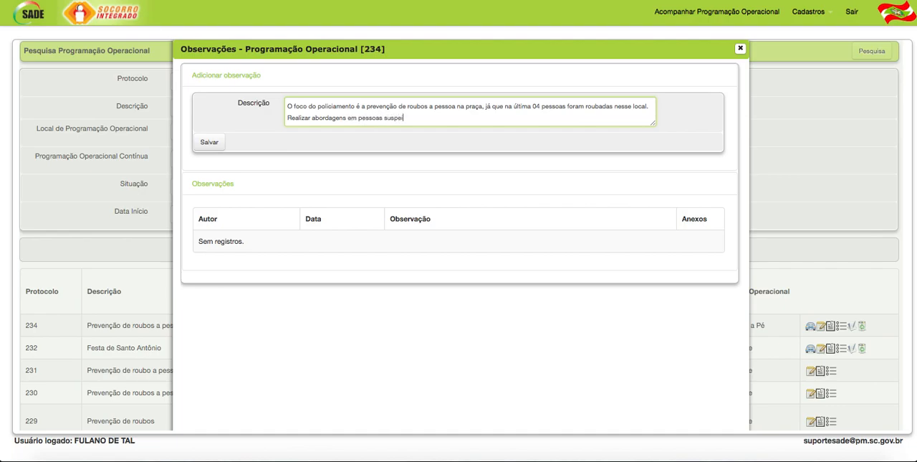
{"action": "type", "text": "tas."}
{"action": "left_click", "coordinate": [209, 142]}
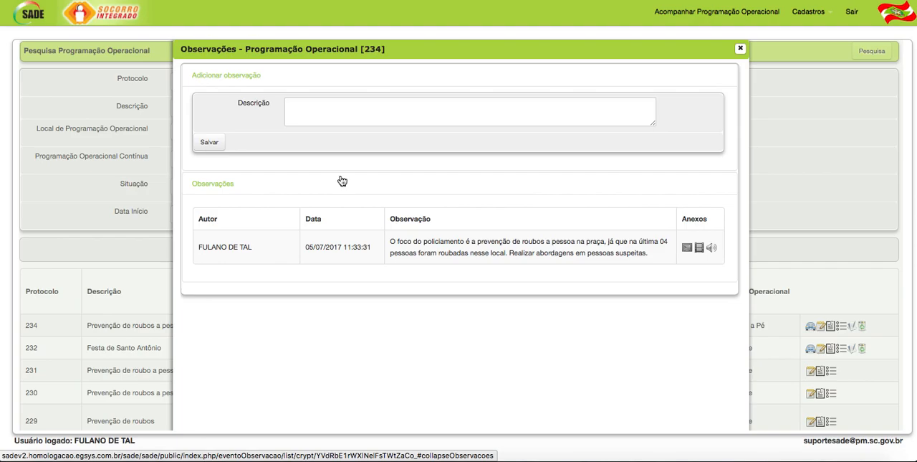
{"action": "left_click", "coordinate": [741, 51]}
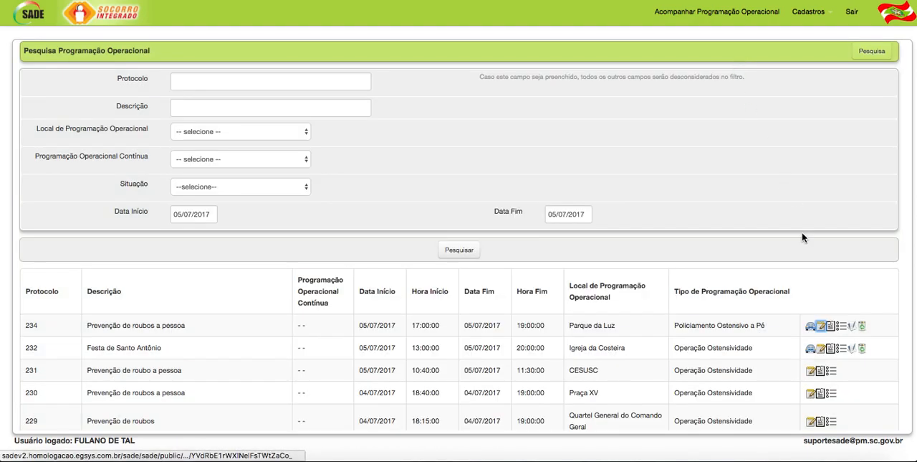
- Search the available guarnições for pm4605 in the planned guarnições of the Parque da Luz entry
{"action": "left_click", "coordinate": [811, 327]}
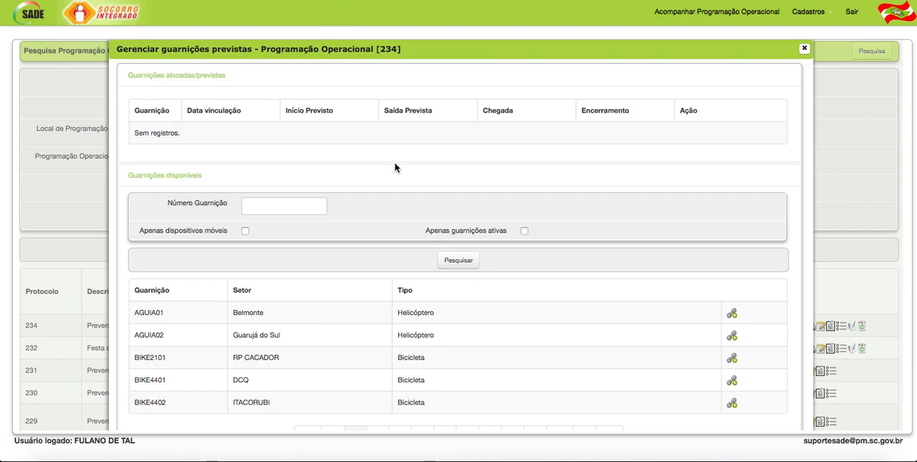
{"action": "left_click", "coordinate": [244, 205]}
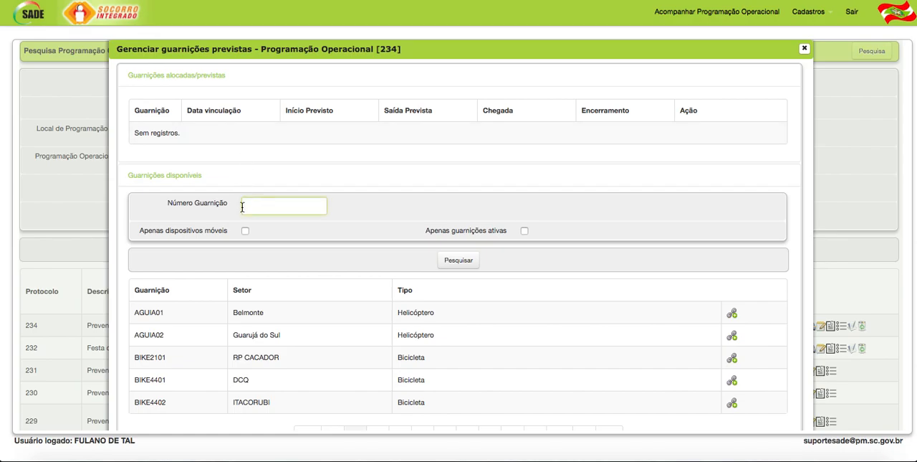
{"action": "type", "text": "pm4605"}
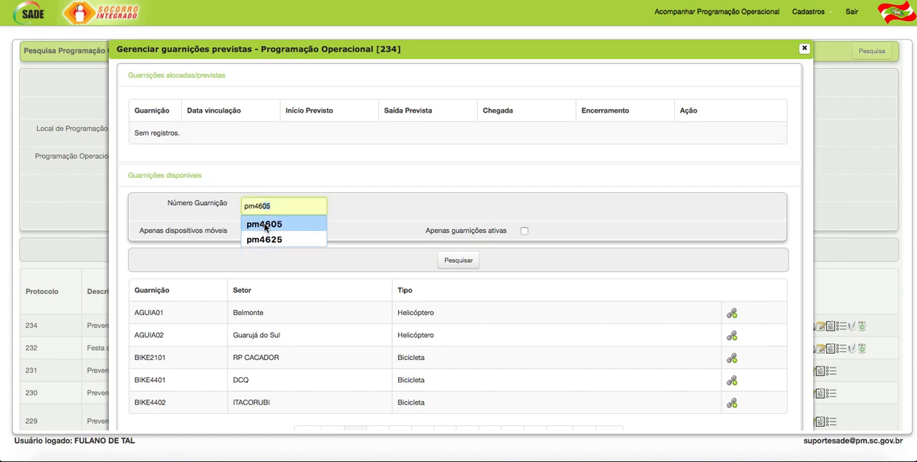
{"action": "left_click", "coordinate": [275, 225]}
{"action": "left_click", "coordinate": [453, 262]}
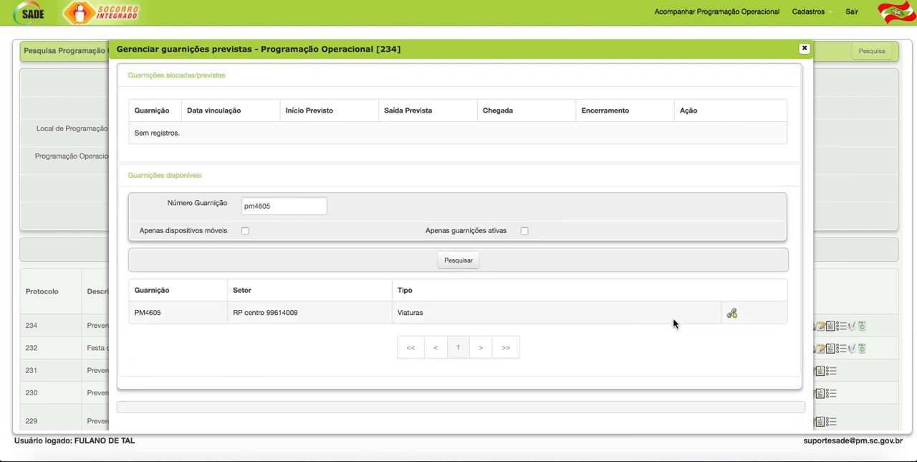
- Start allocating PM4605 as Fixa, with both start and end date set to 05/07/2017
{"action": "left_click", "coordinate": [733, 313]}
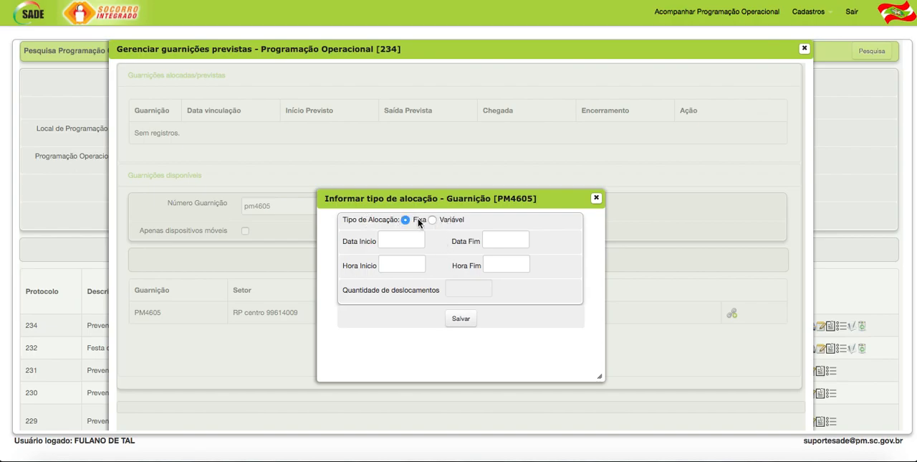
{"action": "left_click", "coordinate": [394, 239]}
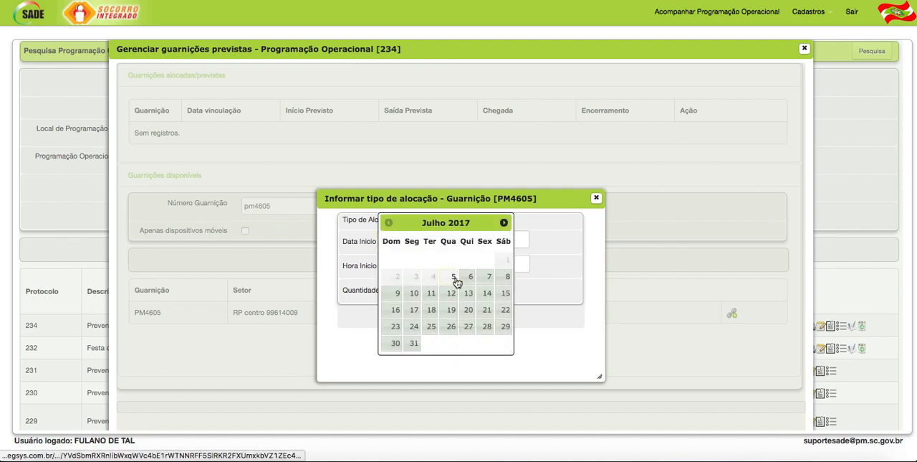
{"action": "left_click", "coordinate": [454, 279]}
{"action": "left_click", "coordinate": [498, 241]}
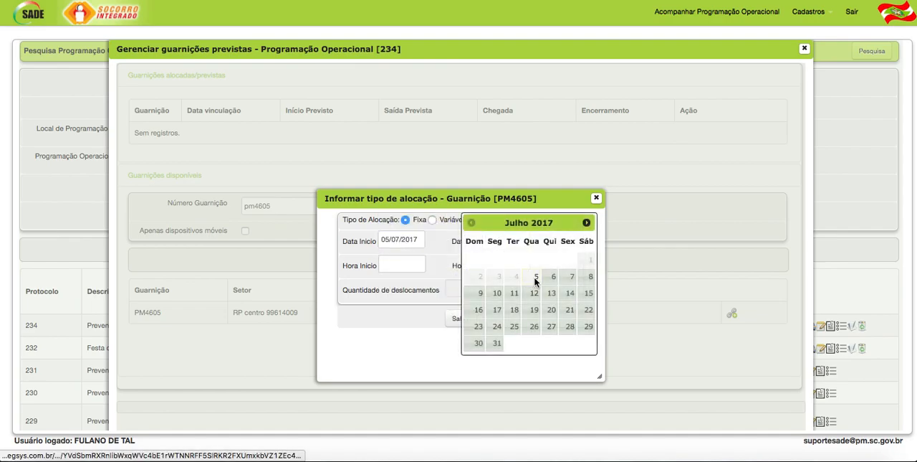
{"action": "left_click", "coordinate": [536, 281]}
- Set PM4605's allocation start time to 17:00 and end time to 19:00
{"action": "left_click", "coordinate": [399, 264]}
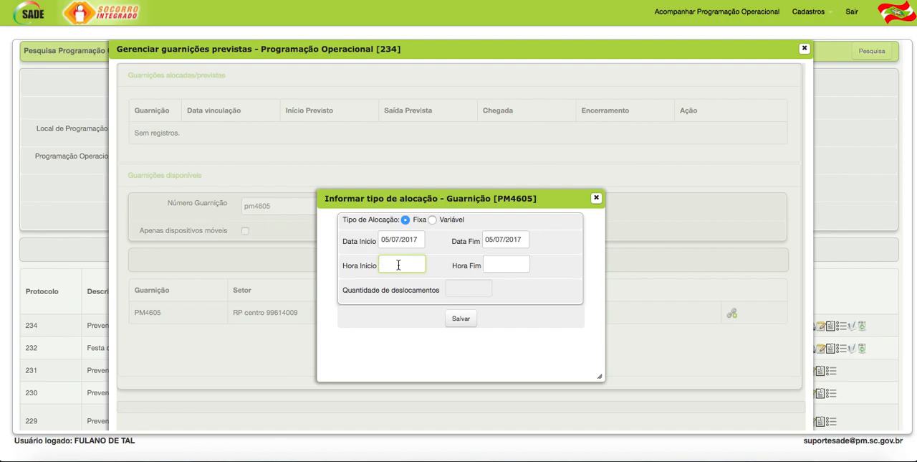
{"action": "type", "text": "17:00"}
{"action": "key", "text": "Tab"}
{"action": "type", "text": "19:00"}
- Try the Variável allocation type with 1 as the number of displacements, clear that number and return to Fixa
{"action": "left_click", "coordinate": [432, 220]}
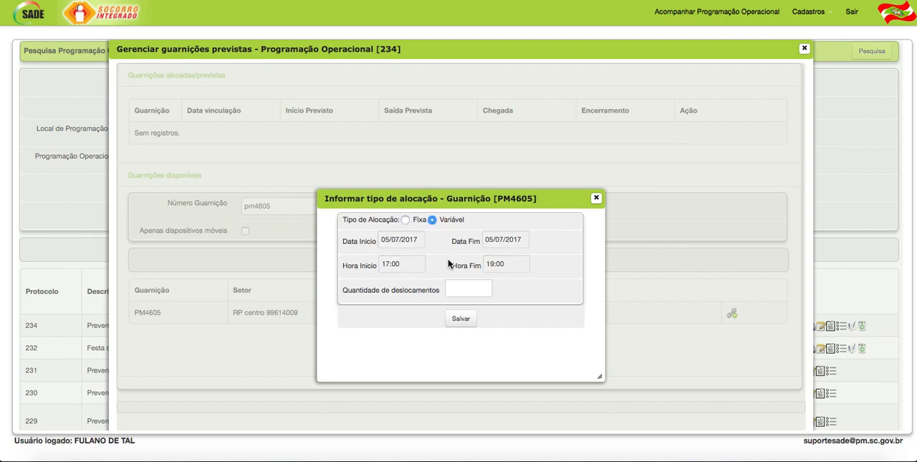
{"action": "left_click", "coordinate": [469, 289]}
{"action": "type", "text": "1"}
{"action": "key", "text": "BackSpace"}
{"action": "left_click", "coordinate": [405, 220]}
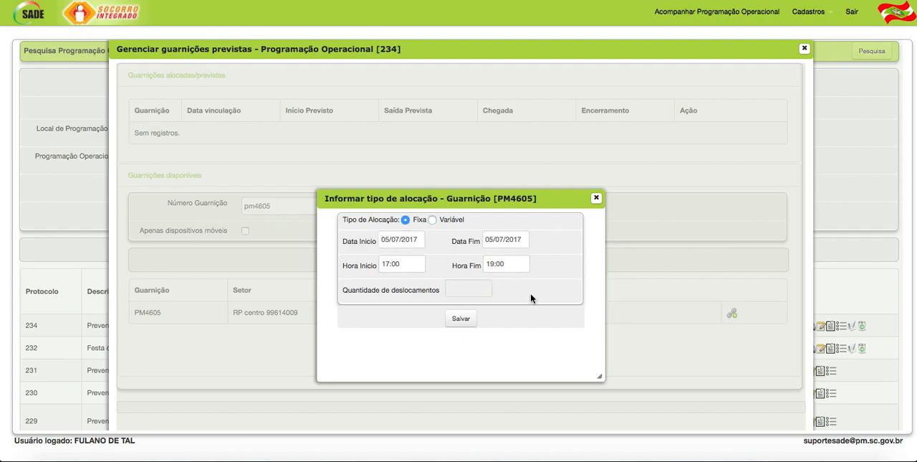
- Change PM4605's allocation times to 08:00 for the start and 10:00 for the end
{"action": "triple_click", "coordinate": [410, 264]}
{"action": "type", "text": "08:00"}
{"action": "key", "text": "Tab"}
{"action": "type", "text": "10:00"}
- Set PM4605's allocation times to 17:00 for the start and 18:00 for the end, and save the allocation
{"action": "mouse_move", "coordinate": [391, 264]}
{"action": "left_mouse_down"}
{"action": "mouse_move", "coordinate": [374, 265]}
{"action": "mouse_move", "coordinate": [402, 265]}
{"action": "mouse_move", "coordinate": [382, 266]}
{"action": "left_mouse_up"}
{"action": "type", "text": "17:00"}
{"action": "key", "text": "Tab"}
{"action": "type", "text": "18:00"}
{"action": "left_click", "coordinate": [468, 319]}
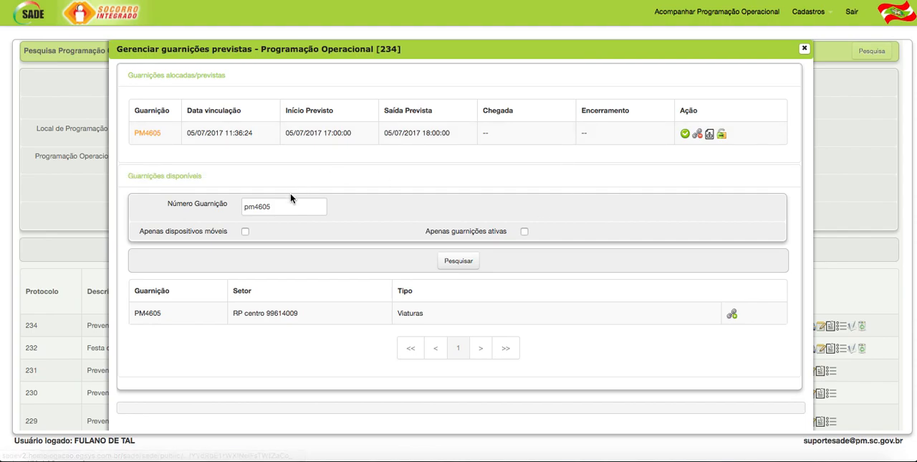
- Search the available guarnições for pm4625
{"action": "left_click_drag", "start_coordinate": [263, 205], "coordinate": [277, 205]}
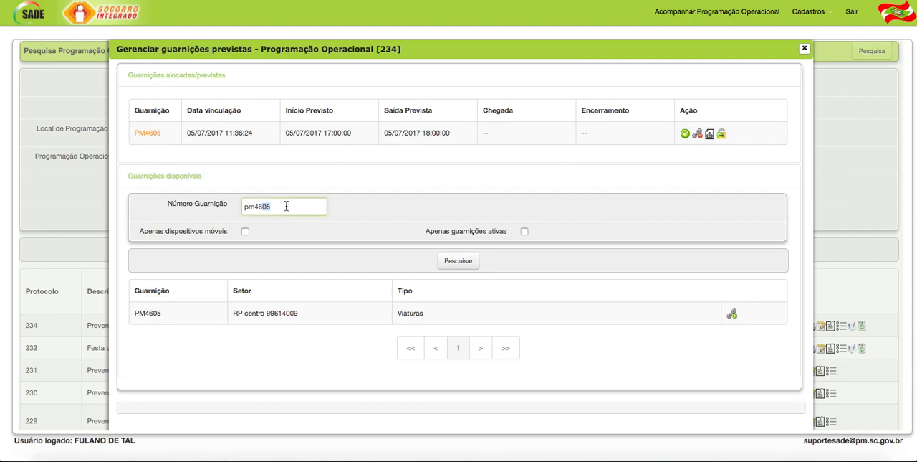
{"action": "key", "text": "BackSpace"}
{"action": "left_click", "coordinate": [282, 241]}
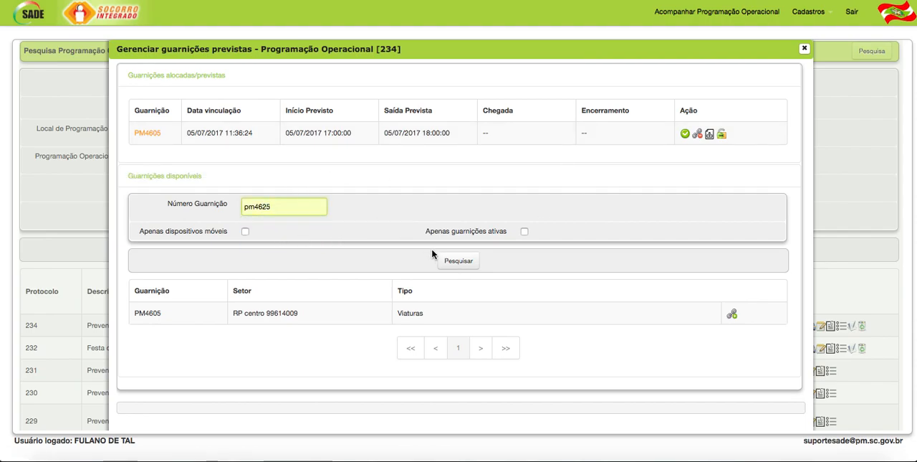
{"action": "left_click", "coordinate": [465, 261]}
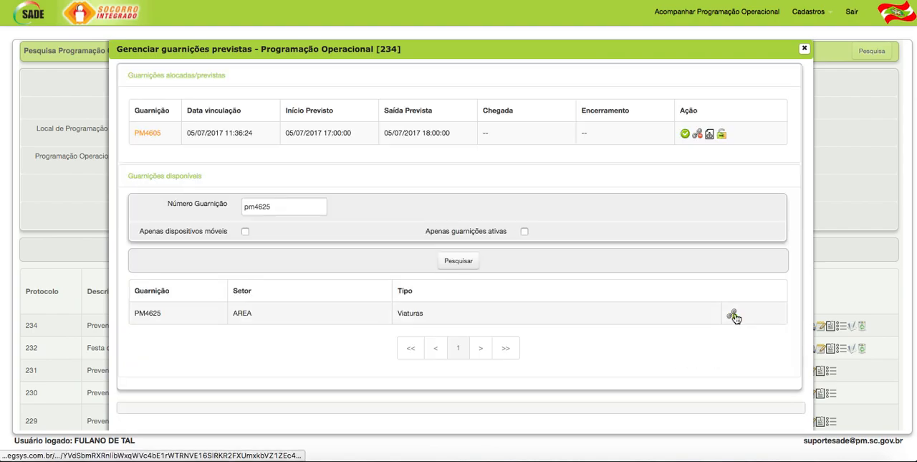
- Start a Fixa allocation for PM4625 with both start and end date set to 05/07/2017
{"action": "left_click", "coordinate": [732, 313]}
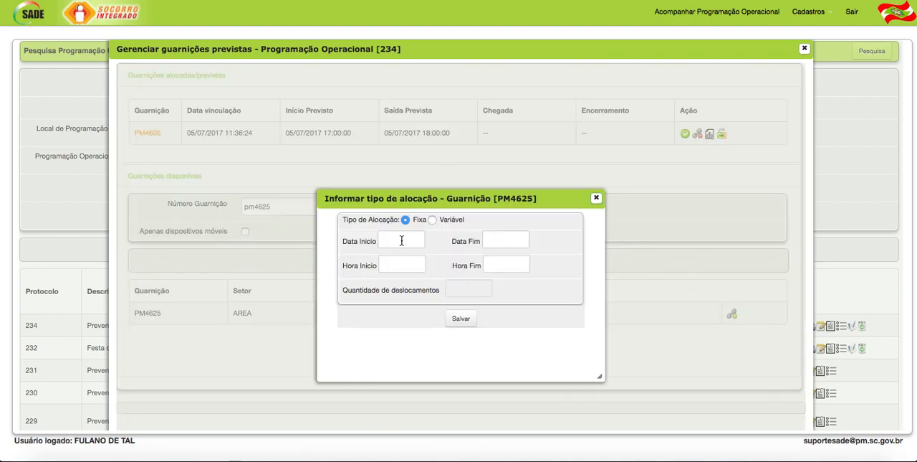
{"action": "left_click", "coordinate": [402, 241]}
{"action": "left_click", "coordinate": [452, 278]}
{"action": "left_click", "coordinate": [519, 240]}
{"action": "left_click", "coordinate": [538, 276]}
- Set PM4625's allocation times to 18:00 for the start and 19:00 for the end, and save the allocation
{"action": "left_click", "coordinate": [396, 265]}
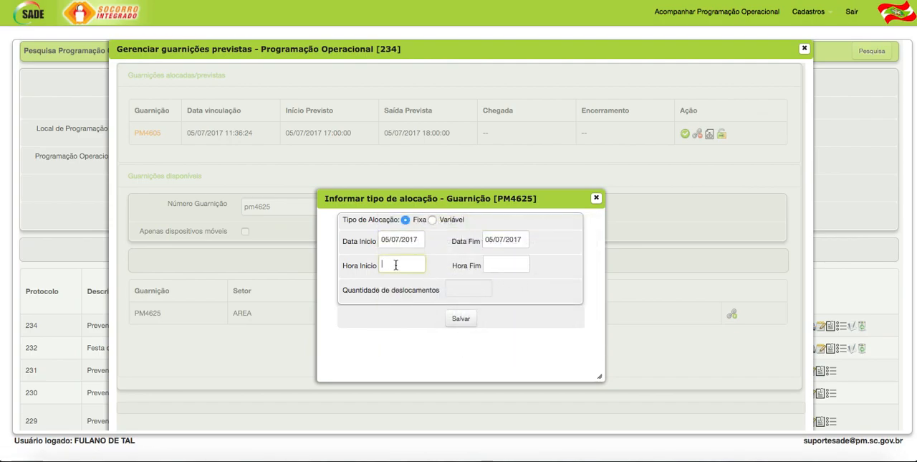
{"action": "type", "text": "18:00"}
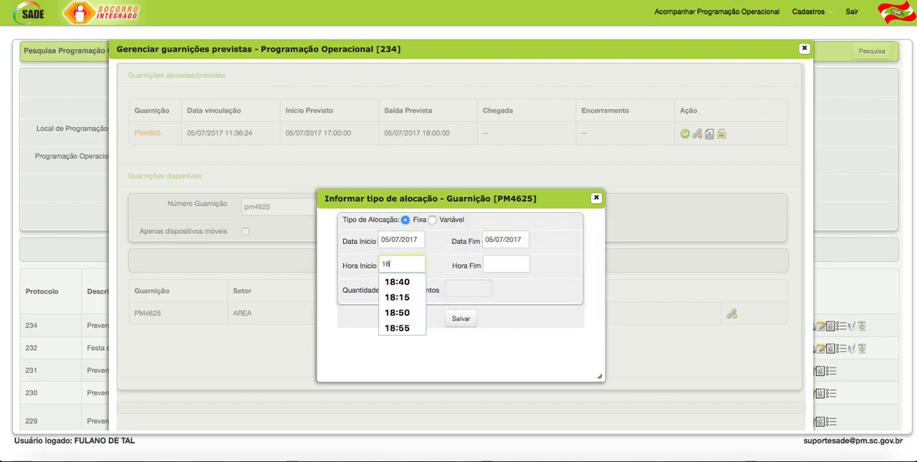
{"action": "key", "text": "Tab"}
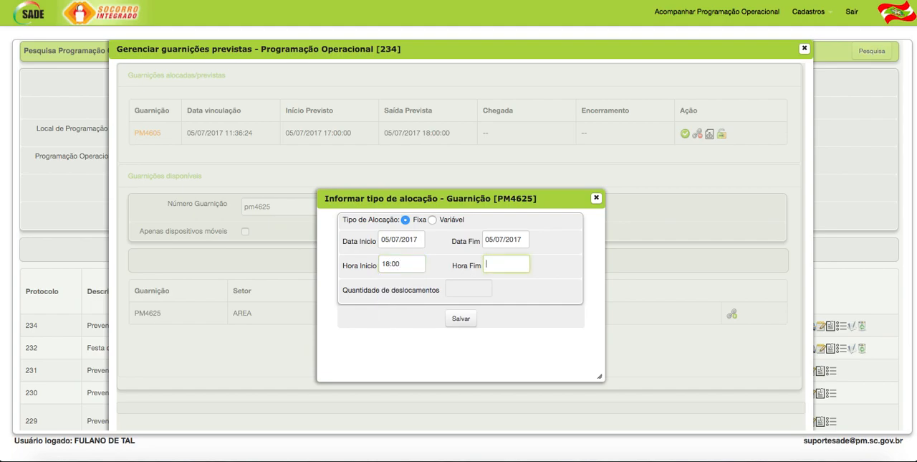
{"action": "type", "text": "19:00"}
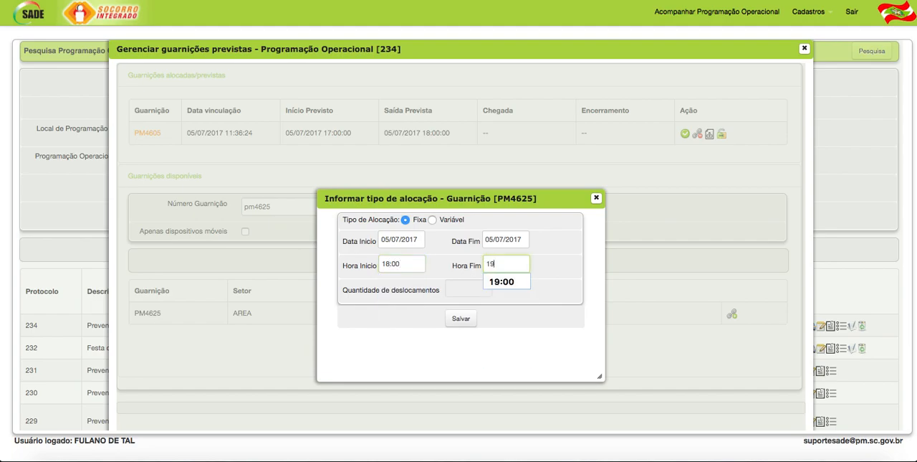
{"action": "left_click", "coordinate": [461, 318]}
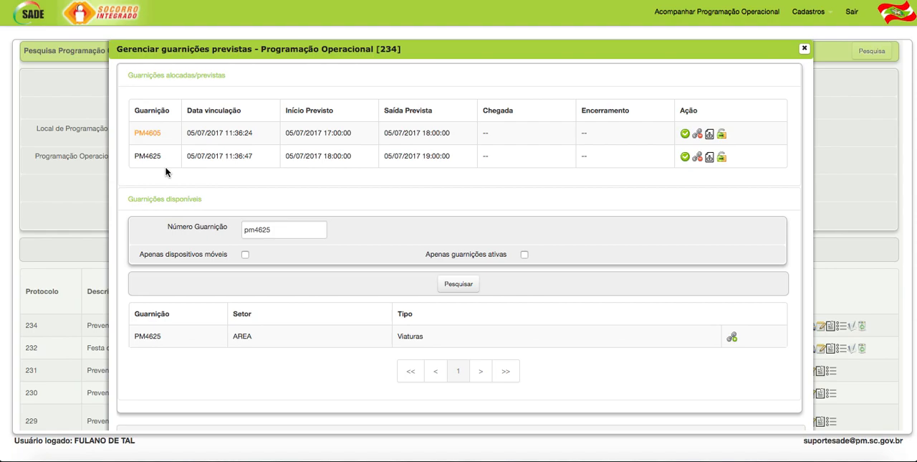
- Compare how PM4605 and PM4625 are shown in the list of allocated guarnições
{"action": "left_click_drag", "start_coordinate": [161, 133], "coordinate": [134, 136]}
{"action": "left_click", "coordinate": [147, 142]}
{"action": "double_click", "coordinate": [156, 154]}
{"action": "double_click", "coordinate": [143, 132]}
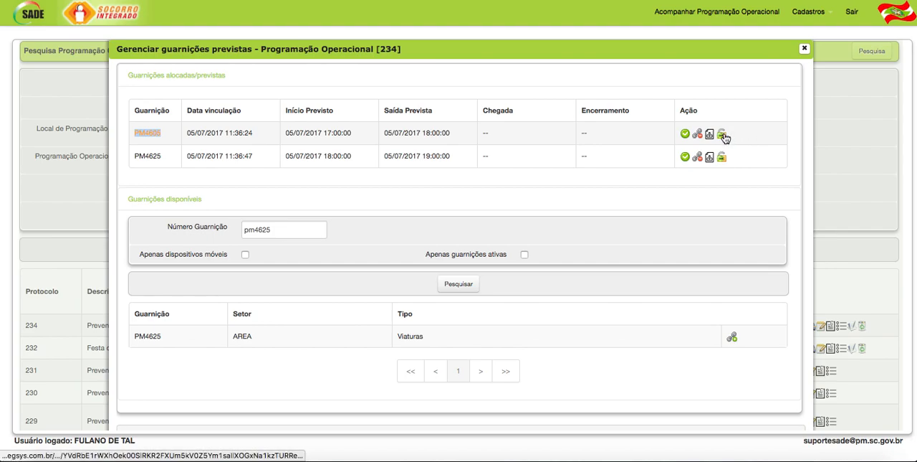
- Close the planned guarnições window of Programação Operacional 234 and start a new Programação Operacional Contínua record
{"action": "left_click", "coordinate": [722, 134]}
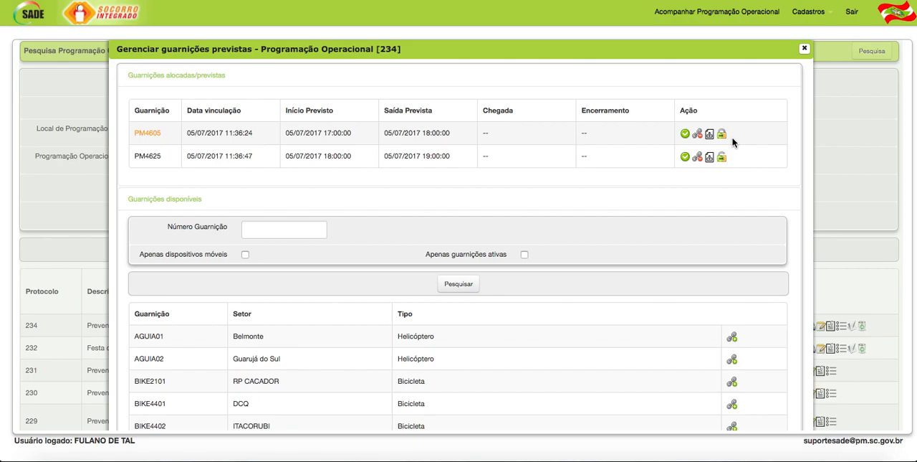
{"action": "left_click", "coordinate": [804, 48]}
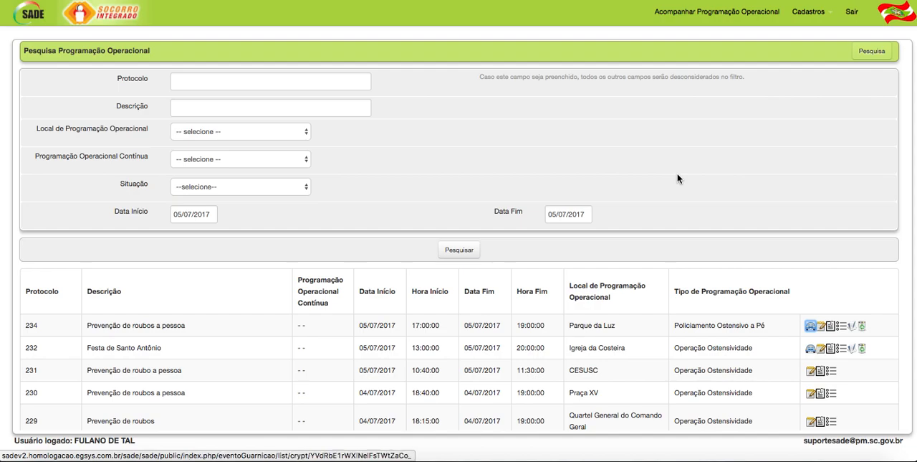
{"action": "left_click", "coordinate": [828, 13]}
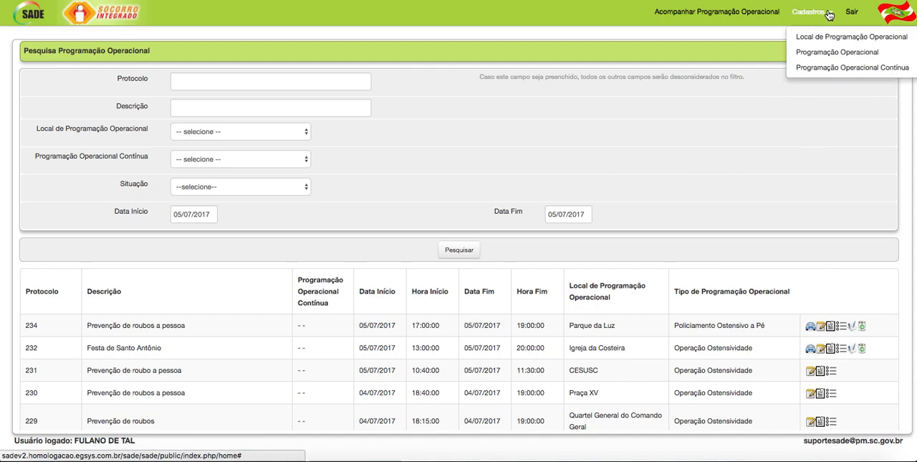
{"action": "left_click", "coordinate": [879, 69]}
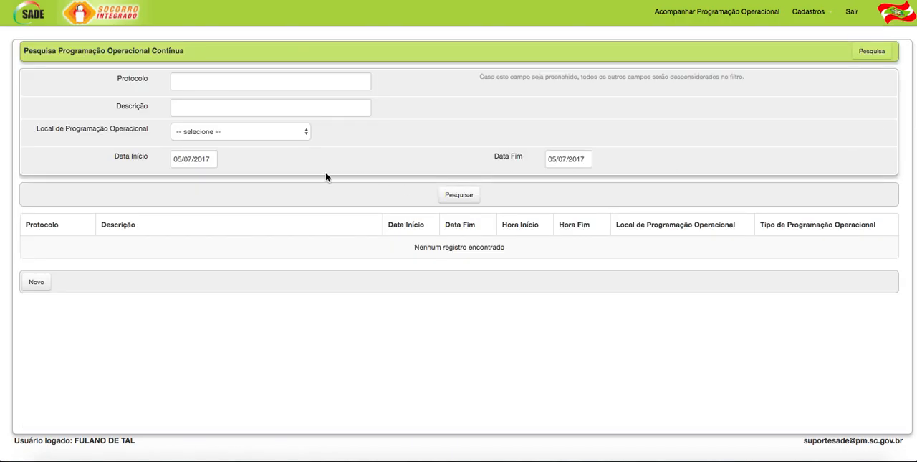
{"action": "left_click", "coordinate": [36, 283]}
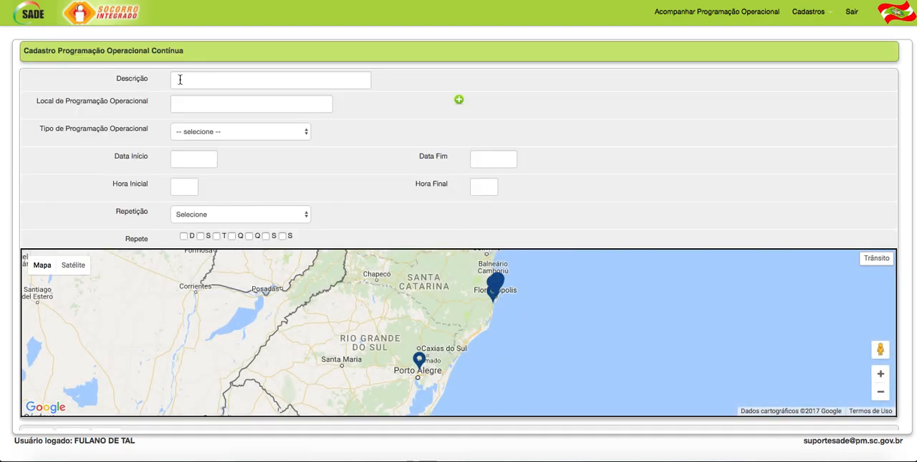
- Enter Ronda Escolar as the description of the new Programação Operacional Contínua
{"action": "left_click", "coordinate": [180, 79]}
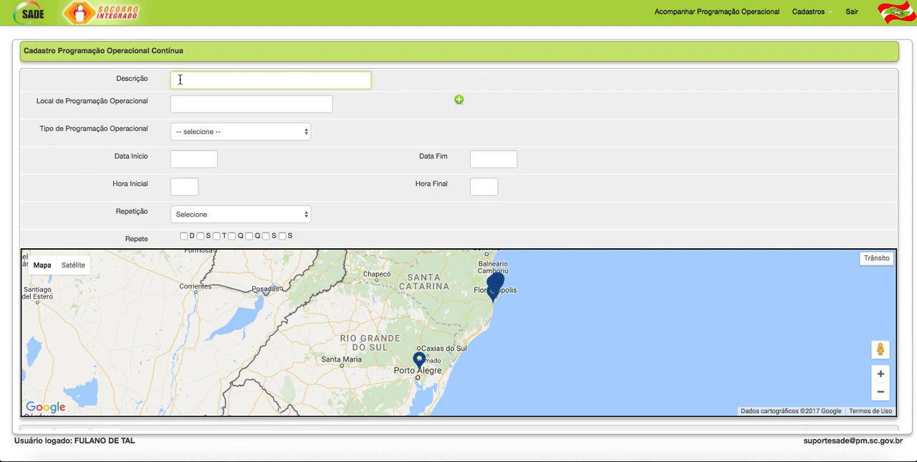
{"action": "type", "text": "Ronda Escolar"}
- Set the Local de Programação Operacional to CESUSC and the Tipo de Programação Operacional to Ronda Escolar
{"action": "left_click", "coordinate": [209, 105]}
{"action": "type", "text": "esc"}
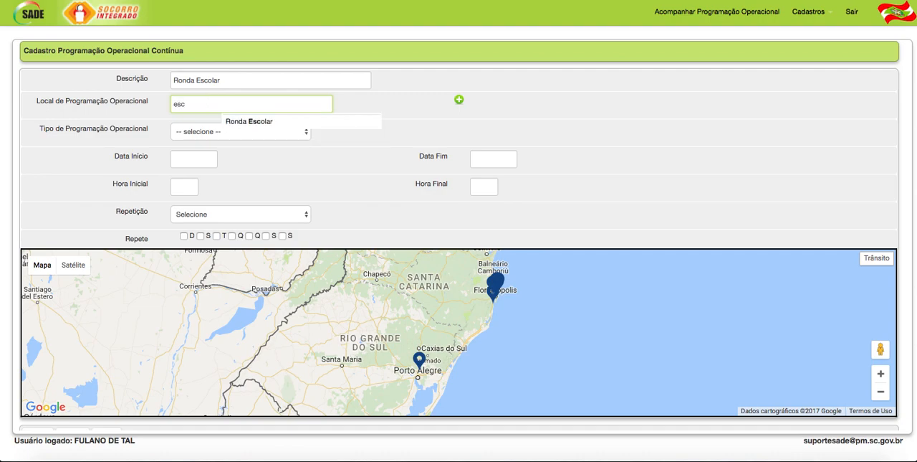
{"action": "key", "text": "BackSpace"}
{"action": "key", "text": "BackSpace"}
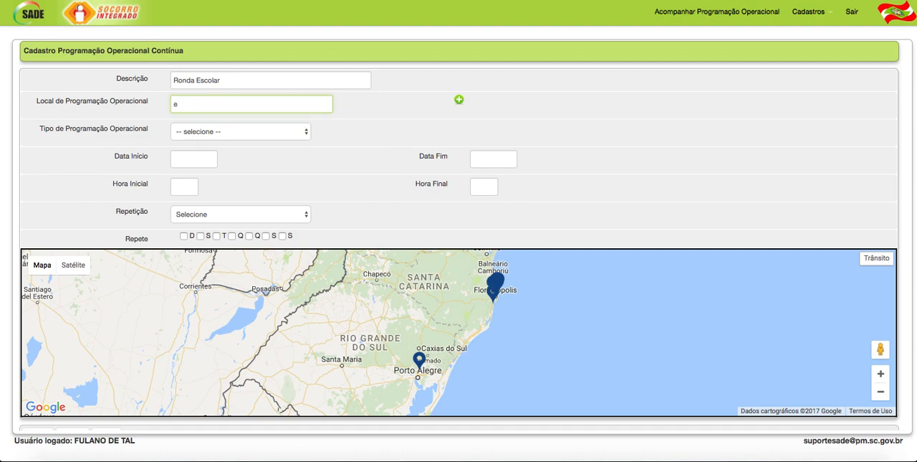
{"action": "type", "text": "cesus"}
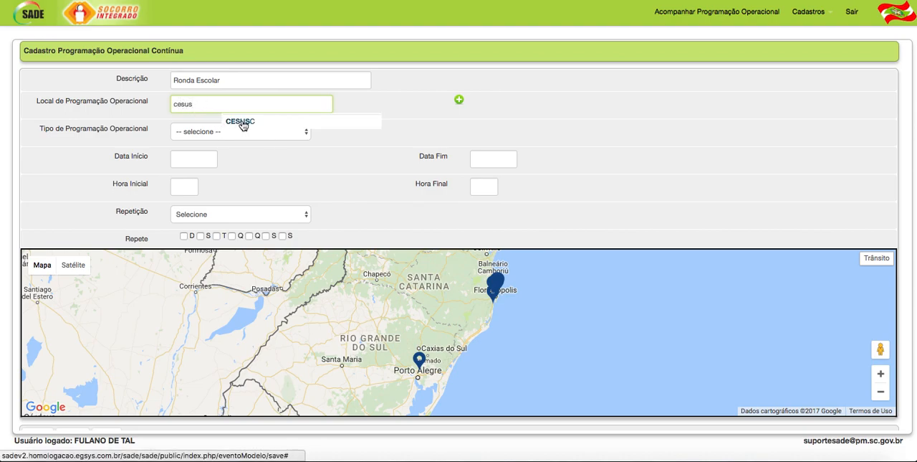
{"action": "left_click", "coordinate": [242, 121]}
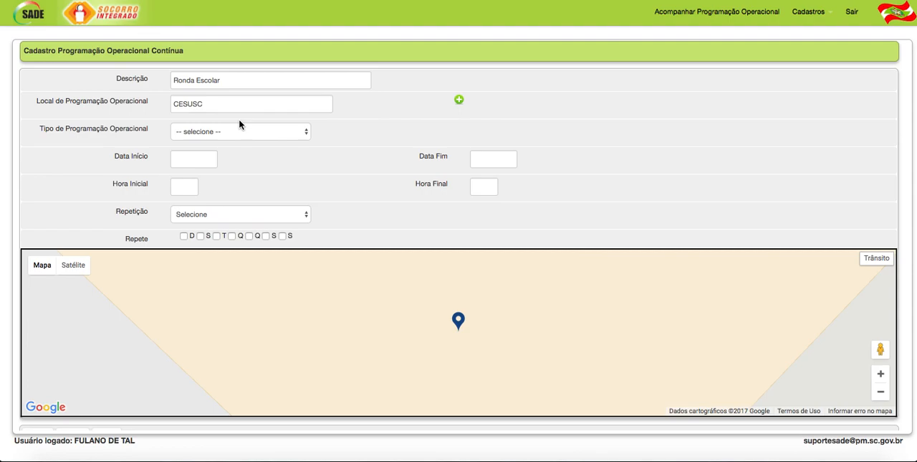
{"action": "left_click", "coordinate": [227, 132]}
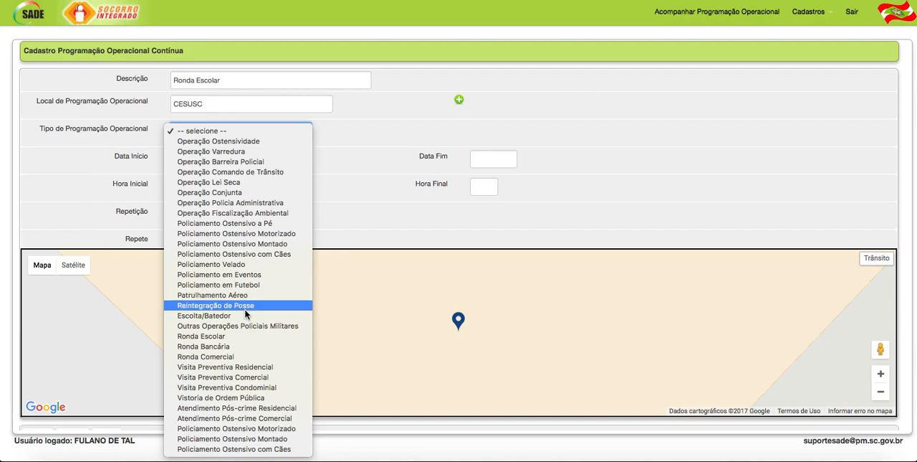
{"action": "left_click", "coordinate": [225, 336]}
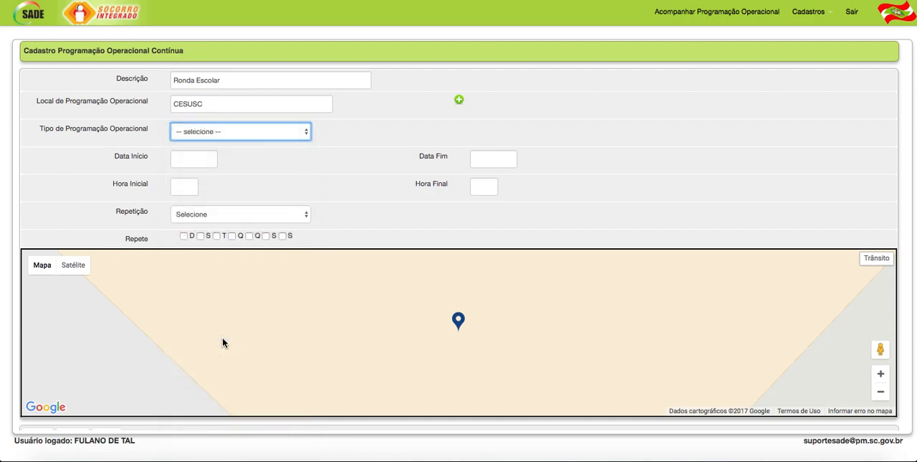
- Set the start date of the continuous schedule to 10/07/2017 and its end date to 31/08/2017
{"action": "left_click", "coordinate": [184, 162]}
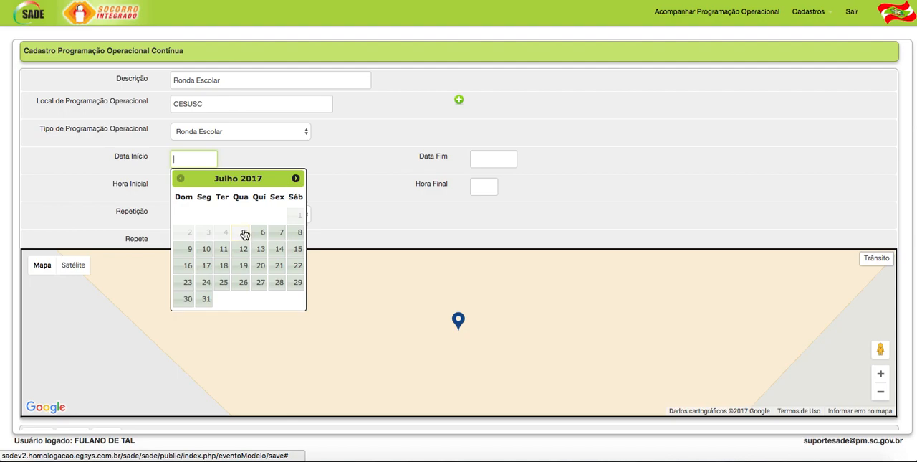
{"action": "left_click", "coordinate": [207, 250]}
{"action": "left_click", "coordinate": [476, 156]}
{"action": "left_click", "coordinate": [595, 179]}
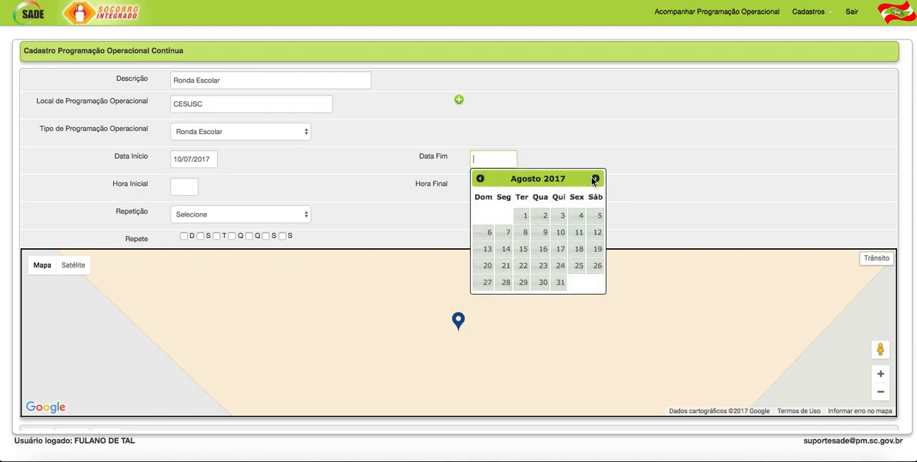
{"action": "left_click", "coordinate": [560, 282]}
- Set the Hora Inicial to 07:00 and the Hora Final to 08:00
{"action": "left_click", "coordinate": [185, 188]}
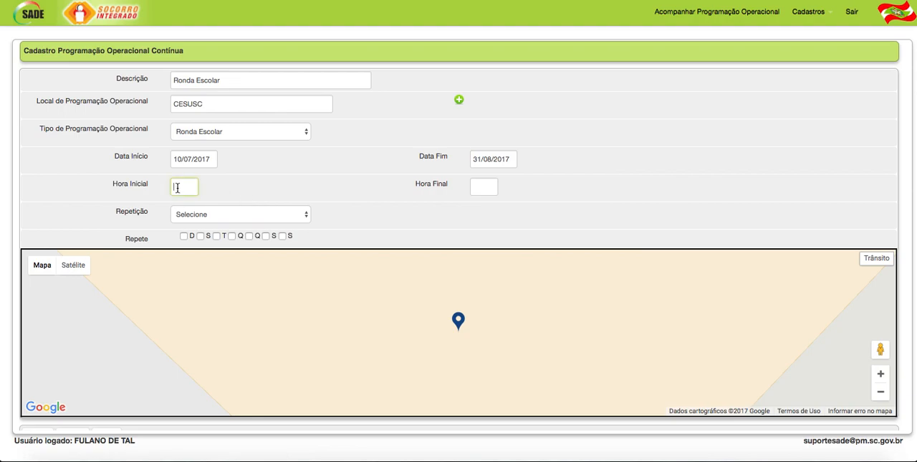
{"action": "type", "text": "07:00"}
{"action": "key", "text": "Tab"}
{"action": "type", "text": "0800"}
{"action": "key", "text": "Tab"}
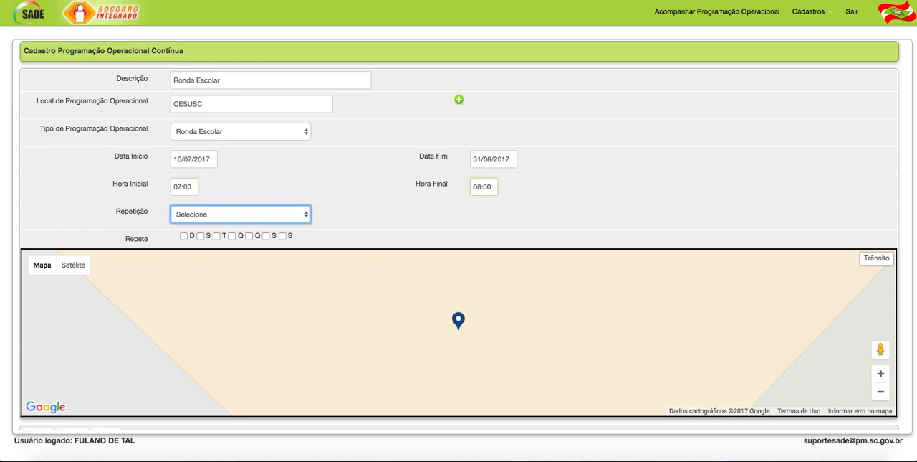
- Set the repetition to Semanal on Monday through Friday and save the Programação Operacional Contínua
{"action": "left_click", "coordinate": [225, 215]}
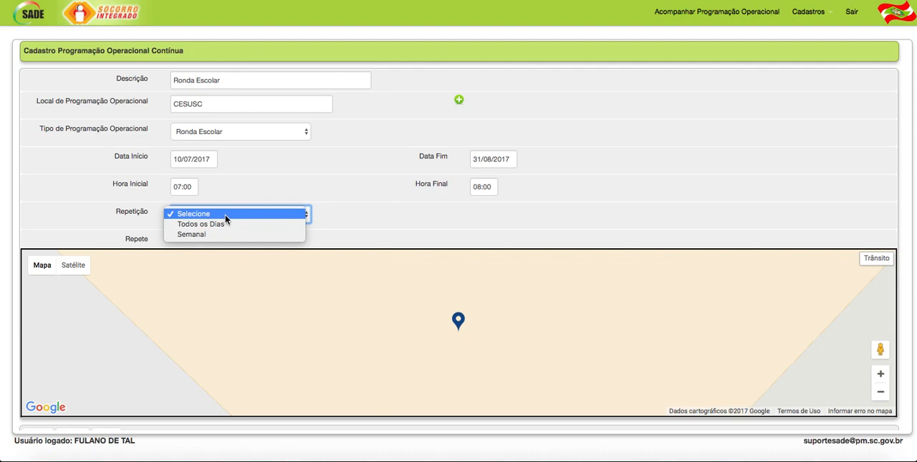
{"action": "left_click", "coordinate": [223, 224]}
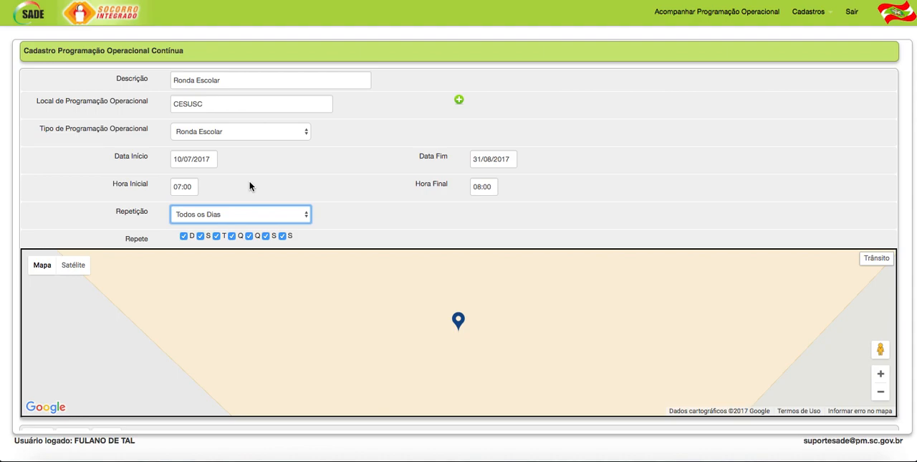
{"action": "left_click", "coordinate": [221, 216]}
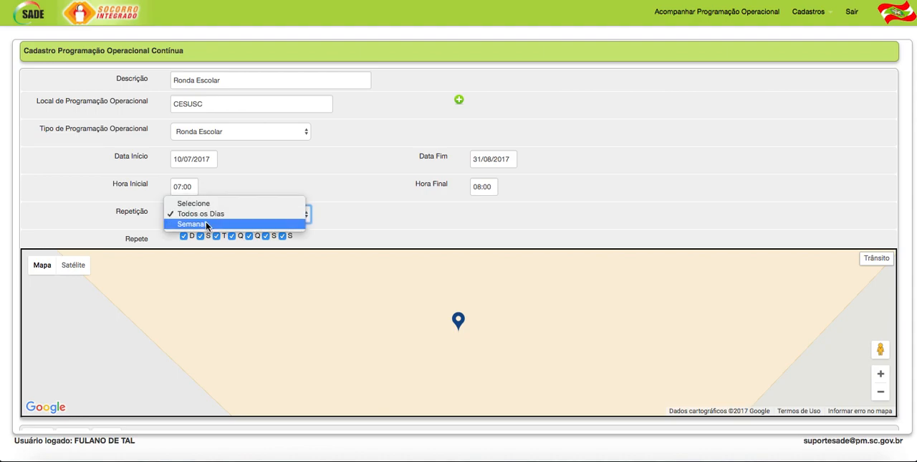
{"action": "left_click", "coordinate": [199, 225]}
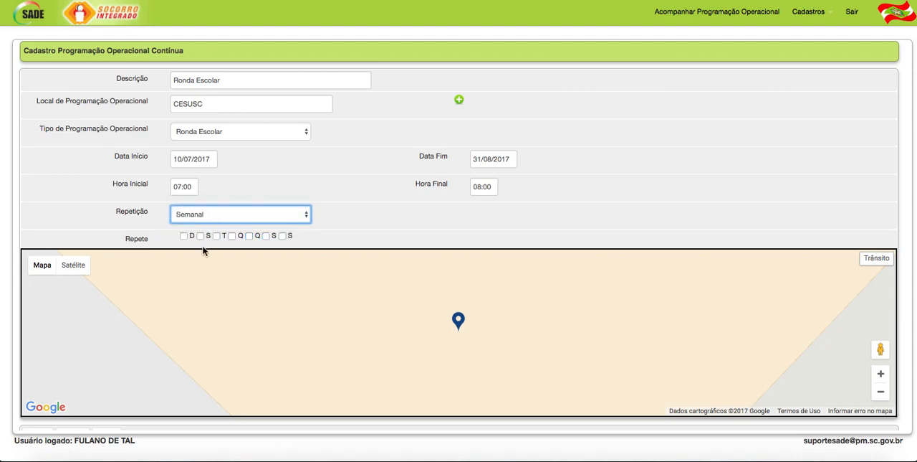
{"action": "left_click", "coordinate": [202, 237]}
{"action": "left_click", "coordinate": [217, 237]}
{"action": "left_click", "coordinate": [231, 237]}
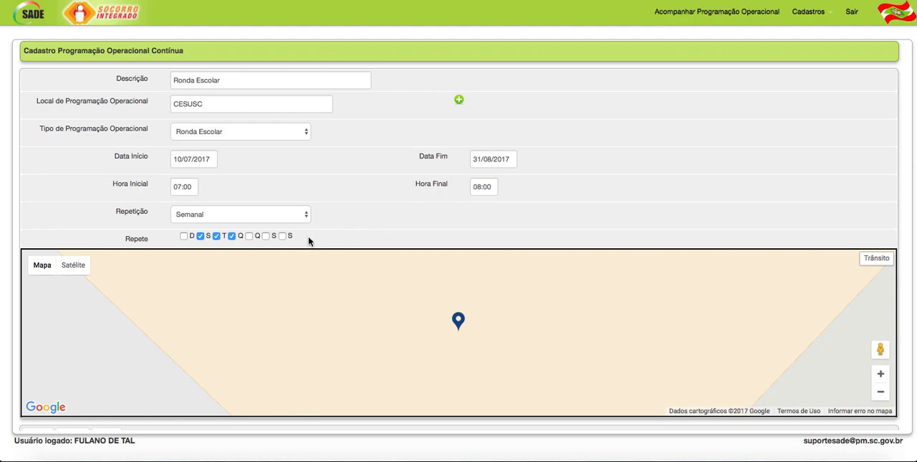
{"action": "left_click", "coordinate": [250, 238]}
{"action": "left_click", "coordinate": [266, 237]}
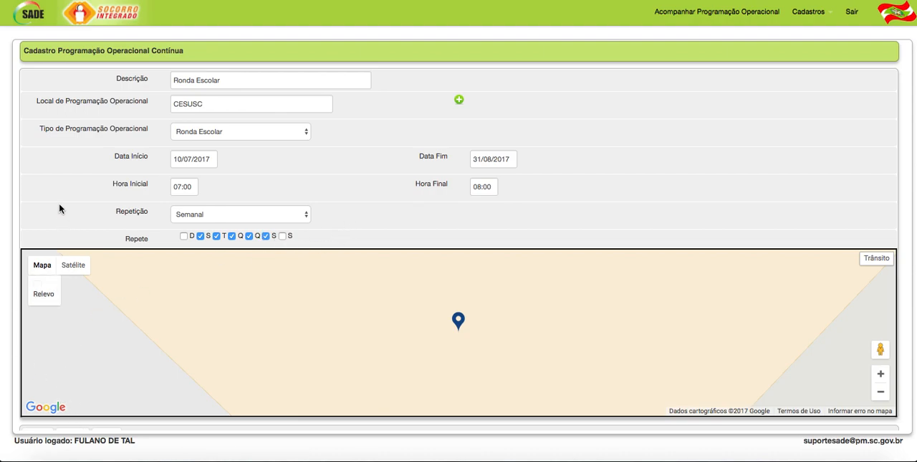
{"action": "scroll", "coordinate": [60, 208], "scroll_direction": "down", "scroll_amount": 2}
{"action": "left_click", "coordinate": [39, 408]}
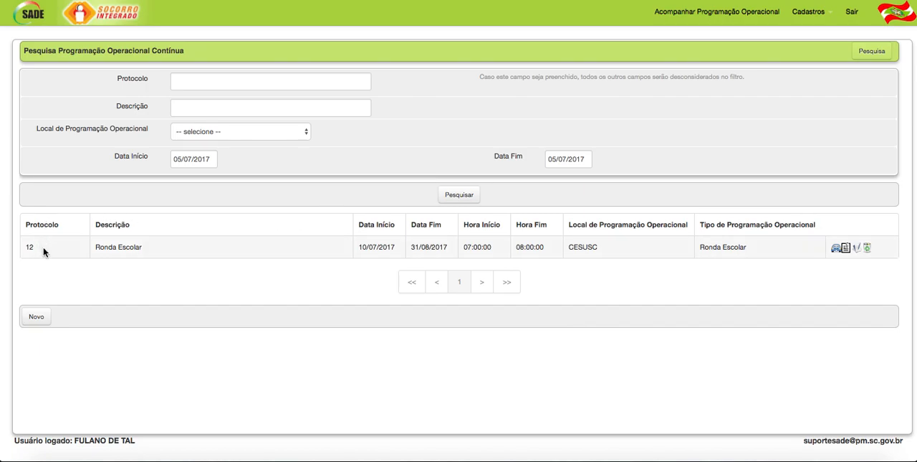
- Go to the Programação Operacional list and look through the Ronda Escolar entries generated from the continuous schedule
{"action": "left_click", "coordinate": [830, 16]}
{"action": "left_click", "coordinate": [835, 52]}
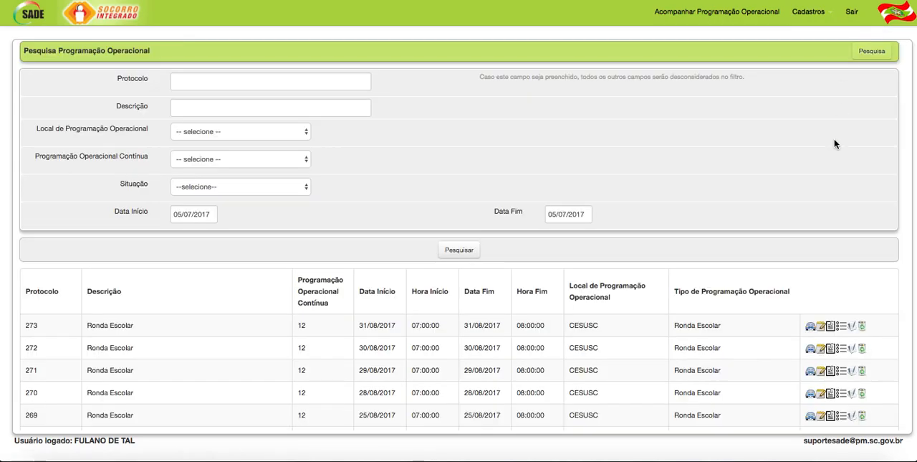
{"action": "scroll", "coordinate": [610, 264], "scroll_direction": "down", "scroll_amount": 3}
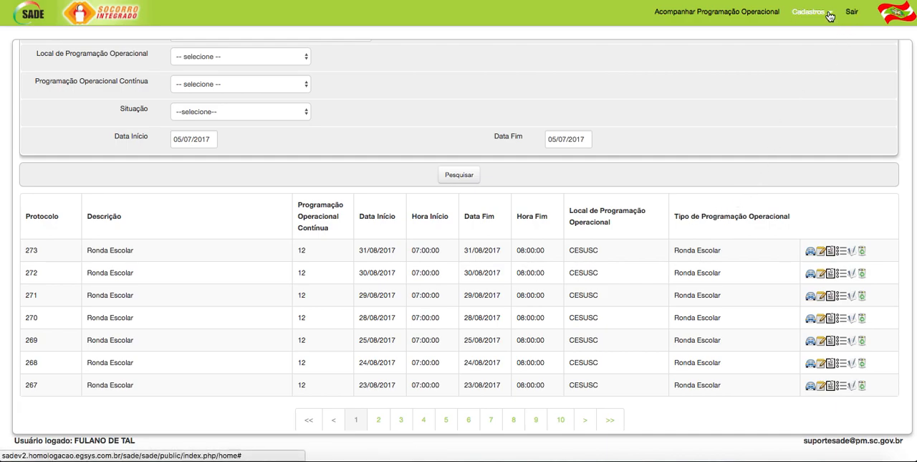
{"action": "scroll", "coordinate": [307, 108], "scroll_direction": "up", "scroll_amount": 2}
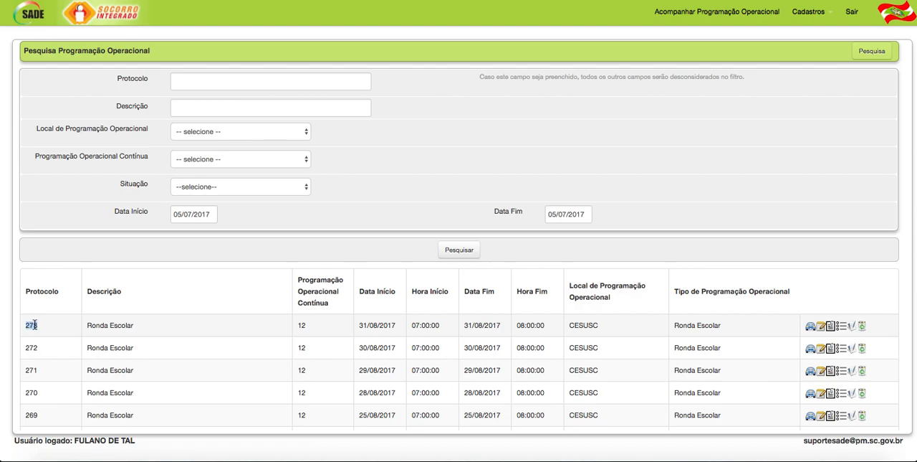
- Examine the Programação Operacional search filters for description, location, continuous schedule, situation and start date without changing them
{"action": "left_click", "coordinate": [177, 108]}
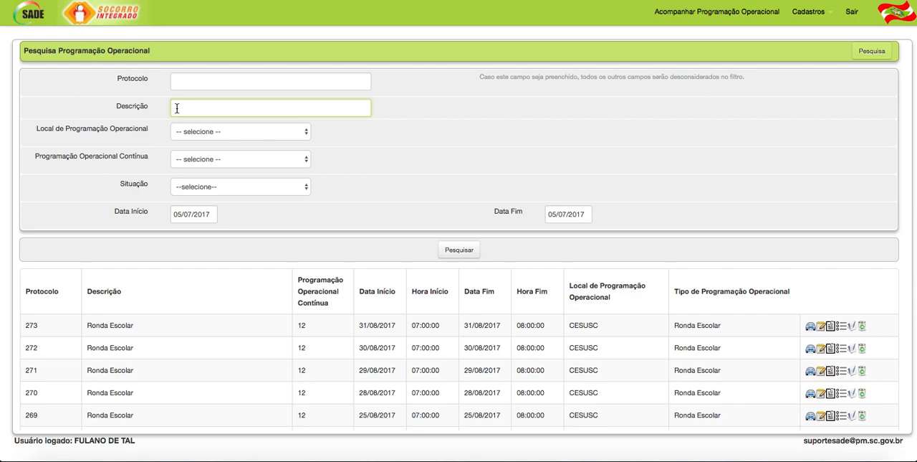
{"action": "left_click", "coordinate": [259, 133]}
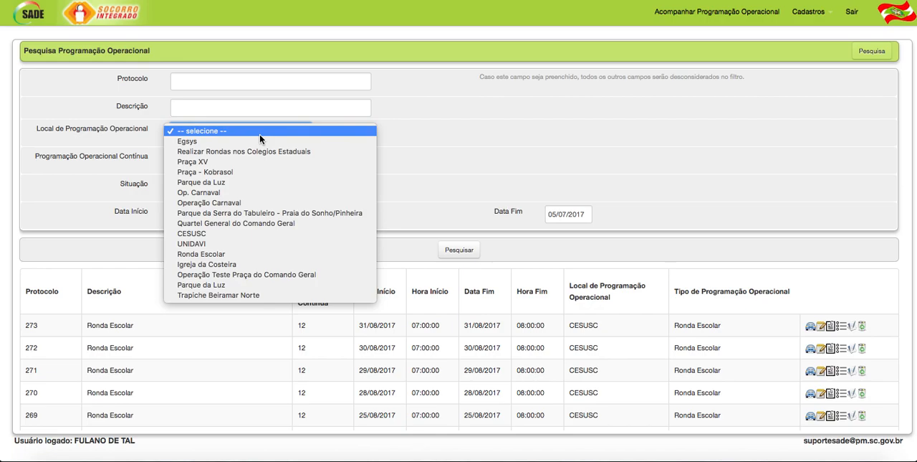
{"action": "left_click", "coordinate": [391, 127]}
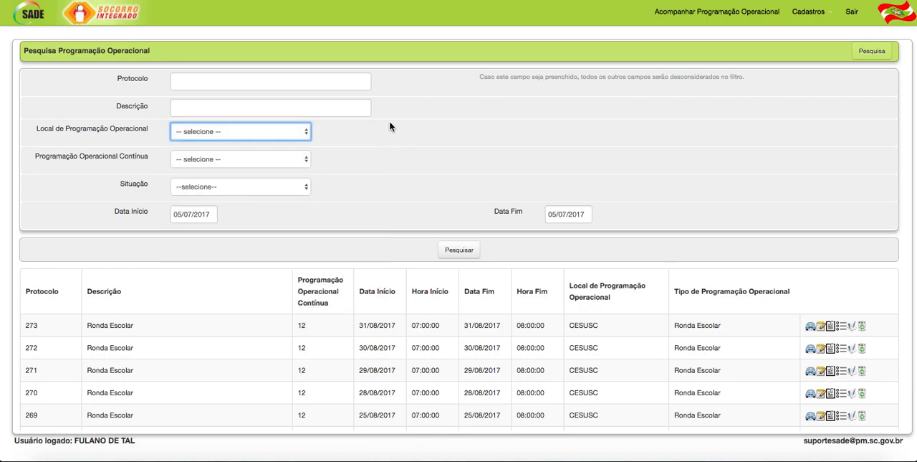
{"action": "left_click", "coordinate": [302, 161]}
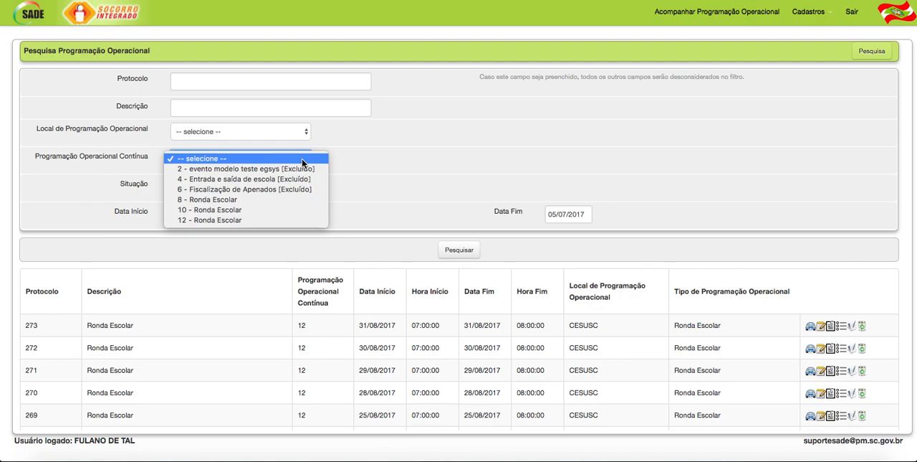
{"action": "left_click", "coordinate": [382, 157]}
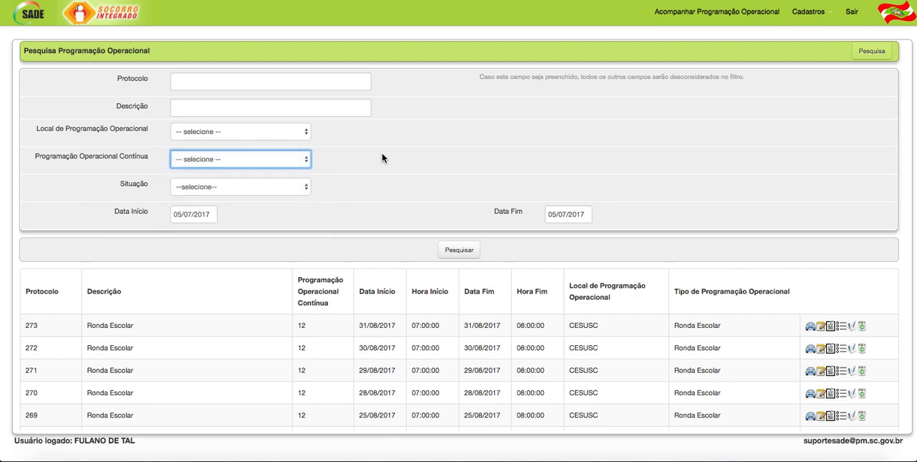
{"action": "left_click", "coordinate": [305, 187]}
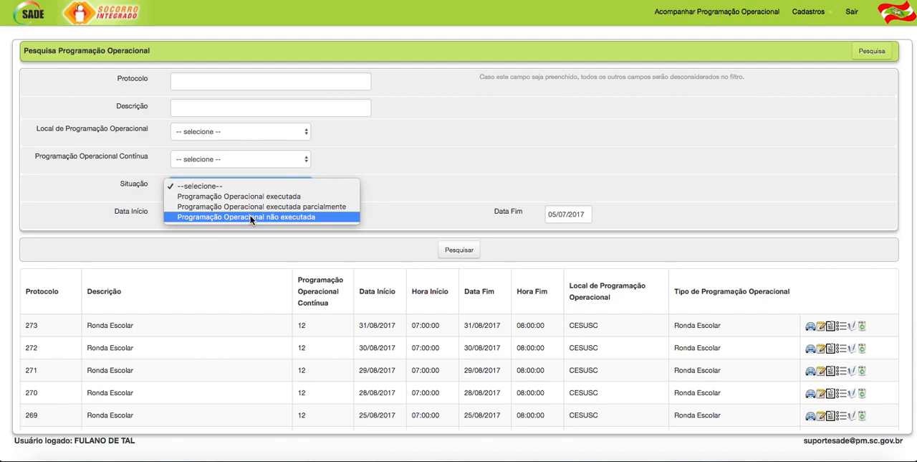
{"action": "left_click", "coordinate": [444, 186]}
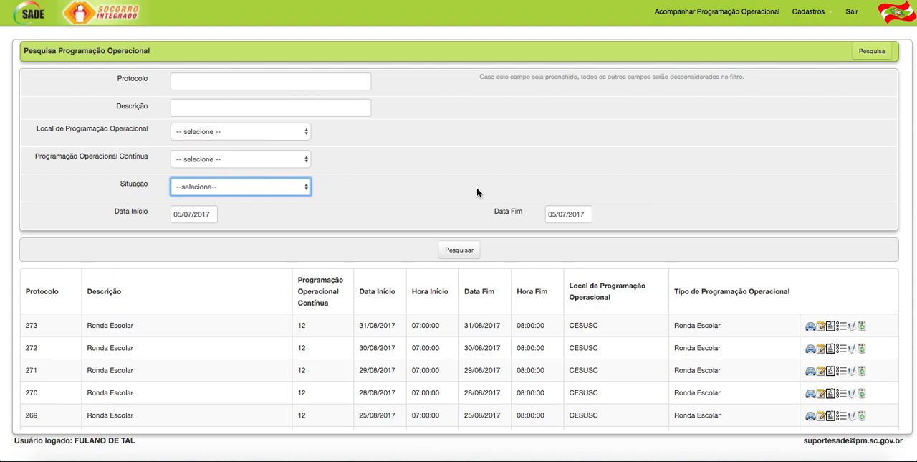
{"action": "left_click", "coordinate": [203, 220]}
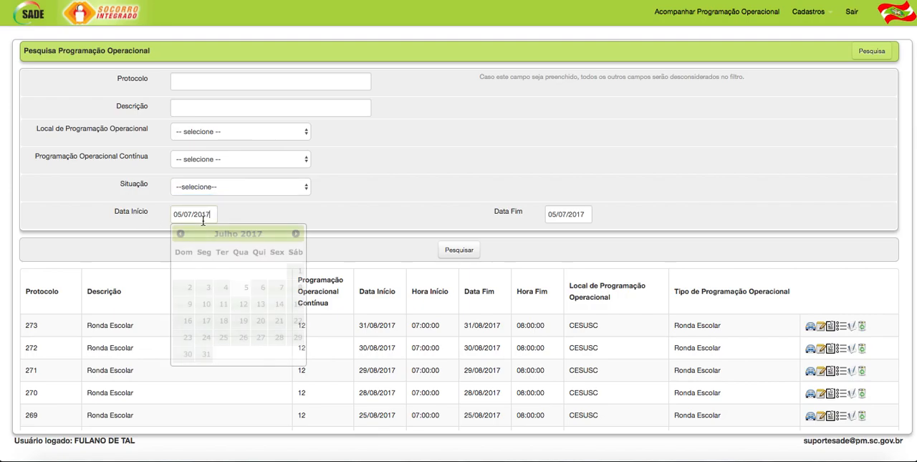
{"action": "left_click", "coordinate": [244, 213]}
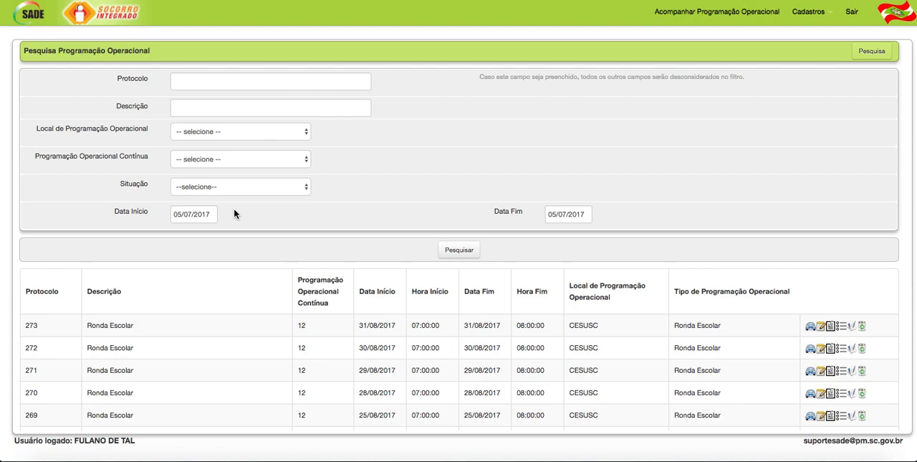
- Search the Programação Operacional entries with Data Início and Data Fim at 05/07/2017 and the other filters empty
{"action": "scroll", "coordinate": [391, 337], "scroll_direction": "down", "scroll_amount": 2}
{"action": "scroll", "coordinate": [393, 342], "scroll_direction": "up", "scroll_amount": 2}
{"action": "scroll", "coordinate": [393, 342], "scroll_direction": "down", "scroll_amount": 3}
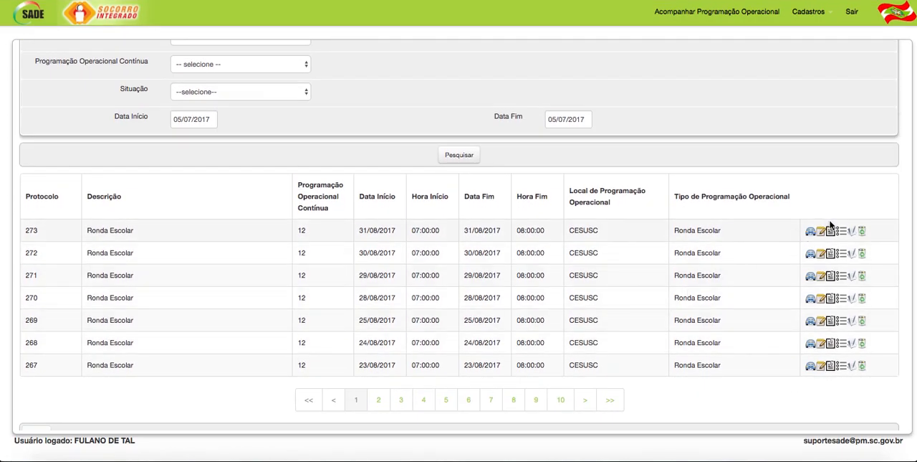
{"action": "scroll", "coordinate": [352, 119], "scroll_direction": "up", "scroll_amount": 3}
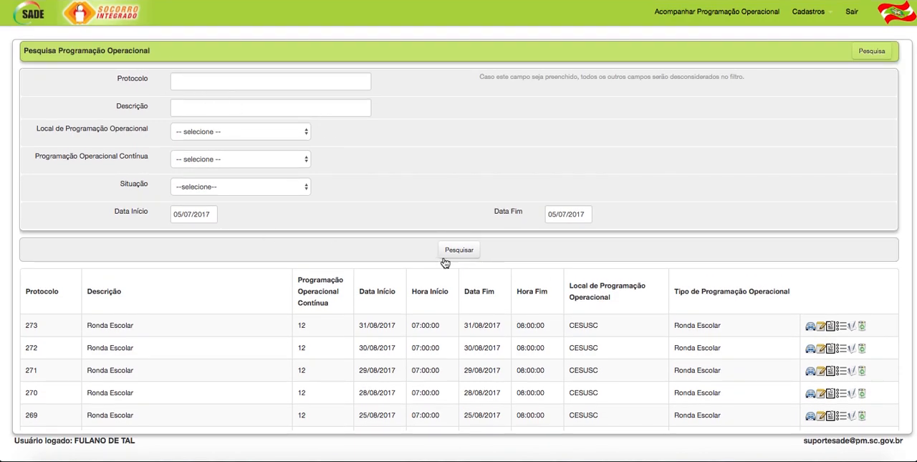
{"action": "left_click", "coordinate": [456, 251]}
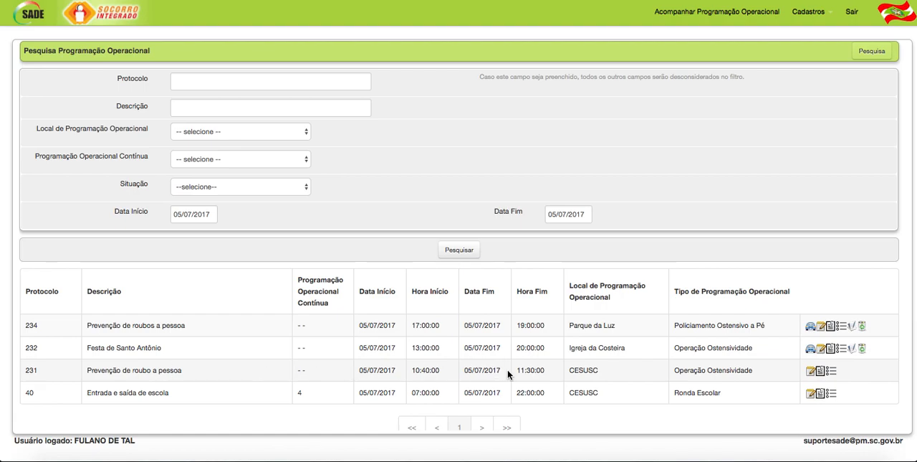
- View the details of the finished "Prevenção de roubo a pessoa" entry at CESUSC, reviewing its event data, location, guarnições, GPS records and observações
{"action": "left_click", "coordinate": [831, 371]}
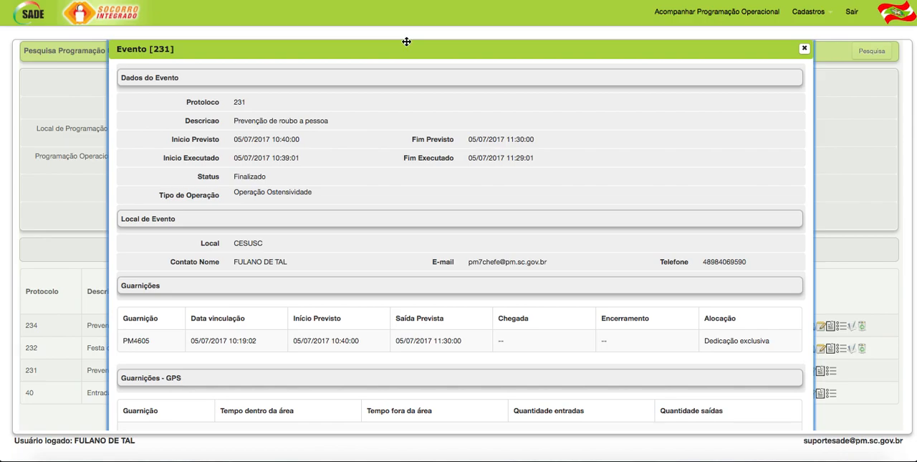
{"action": "scroll", "coordinate": [442, 180], "scroll_direction": "down", "scroll_amount": 2}
{"action": "scroll", "coordinate": [441, 183], "scroll_direction": "up", "scroll_amount": 2}
{"action": "scroll", "coordinate": [363, 288], "scroll_direction": "down", "scroll_amount": 3}
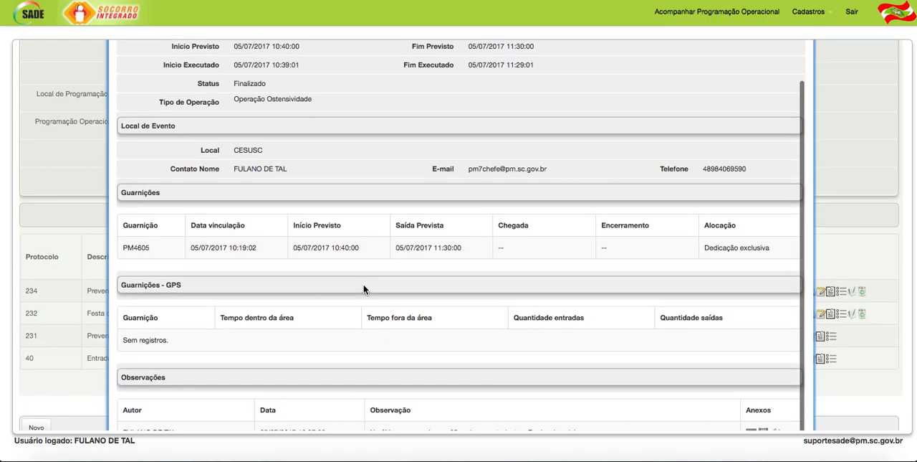
{"action": "scroll", "coordinate": [363, 289], "scroll_direction": "down", "scroll_amount": 1}
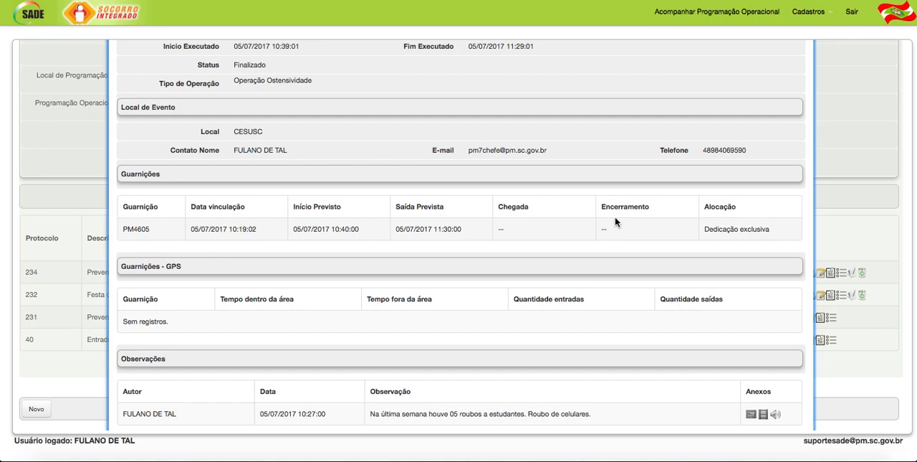
{"action": "scroll", "coordinate": [615, 221], "scroll_direction": "down", "scroll_amount": 1}
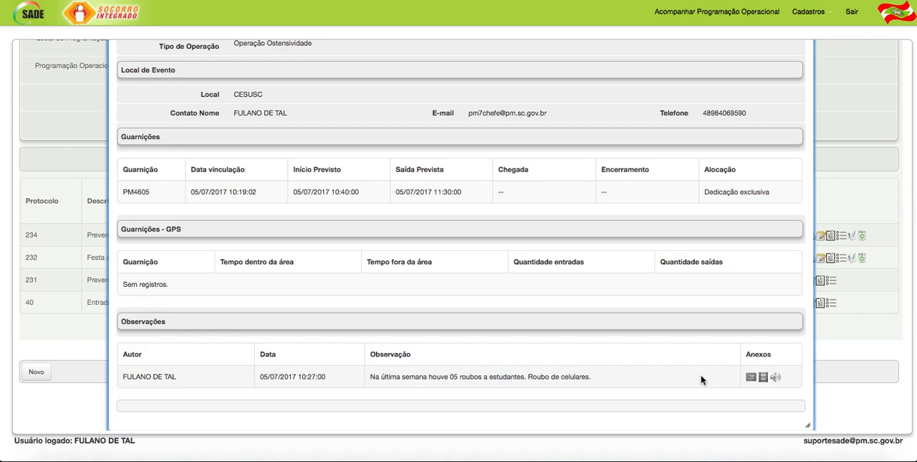
{"action": "scroll", "coordinate": [577, 351], "scroll_direction": "up", "scroll_amount": 1}
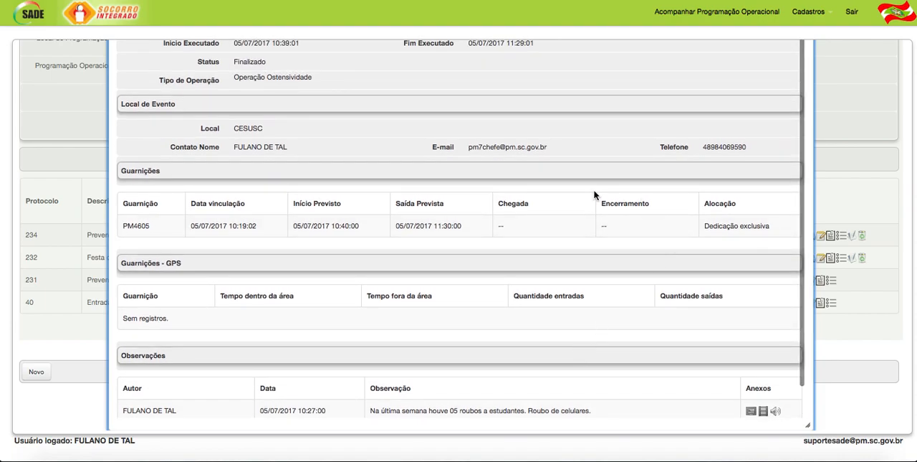
{"action": "scroll", "coordinate": [362, 235], "scroll_direction": "up", "scroll_amount": 5}
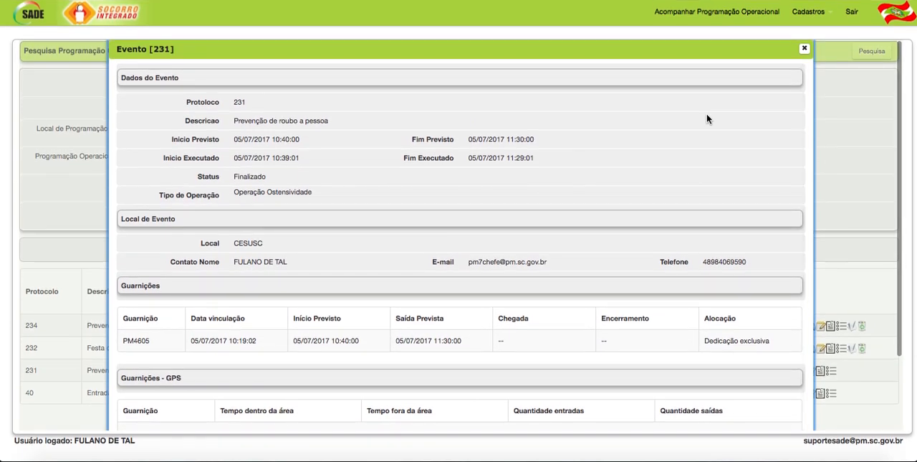
{"action": "left_click", "coordinate": [803, 50]}
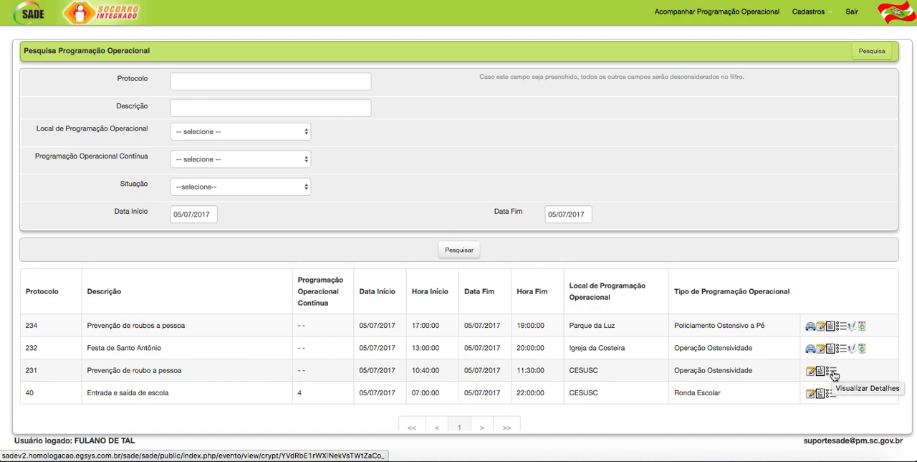
{"action": "left_click", "coordinate": [834, 374]}
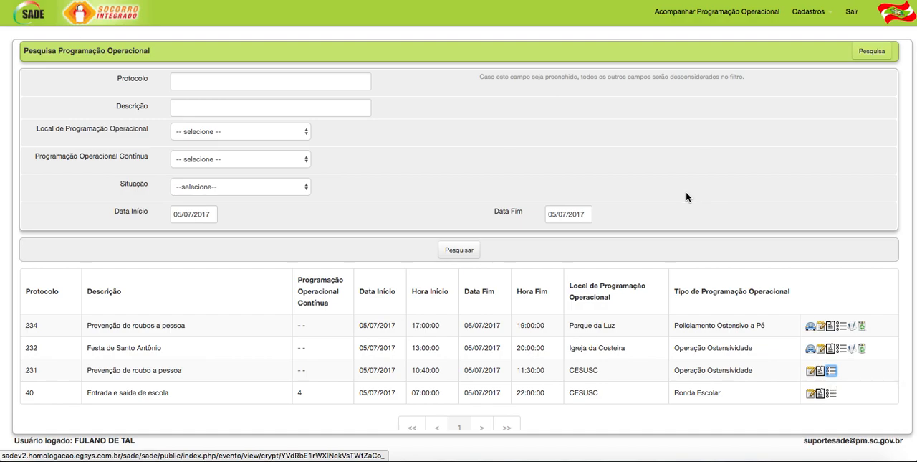